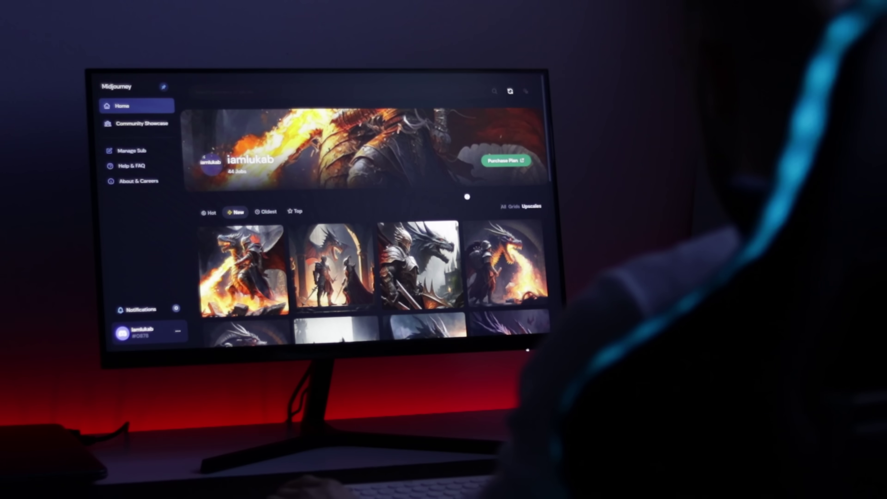
# Drag the Horizontal Open effect from Opening & closing above the video, then slide it along the timeline
pyautogui.scroll(-5, 472, 206)
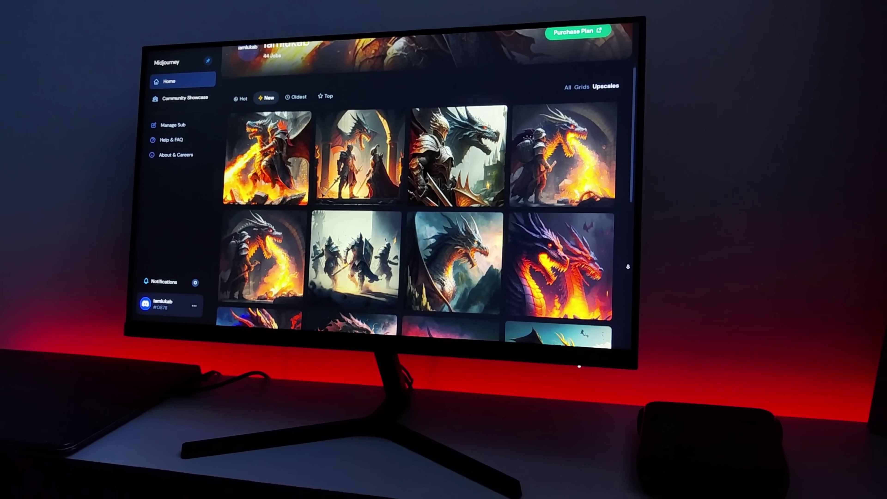
pyautogui.scroll(-2, 419, 210)
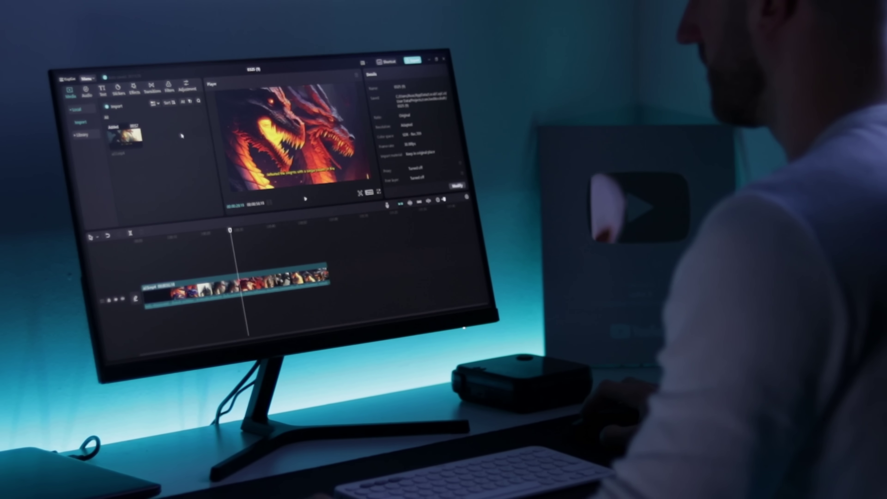
pyautogui.click(133, 88)
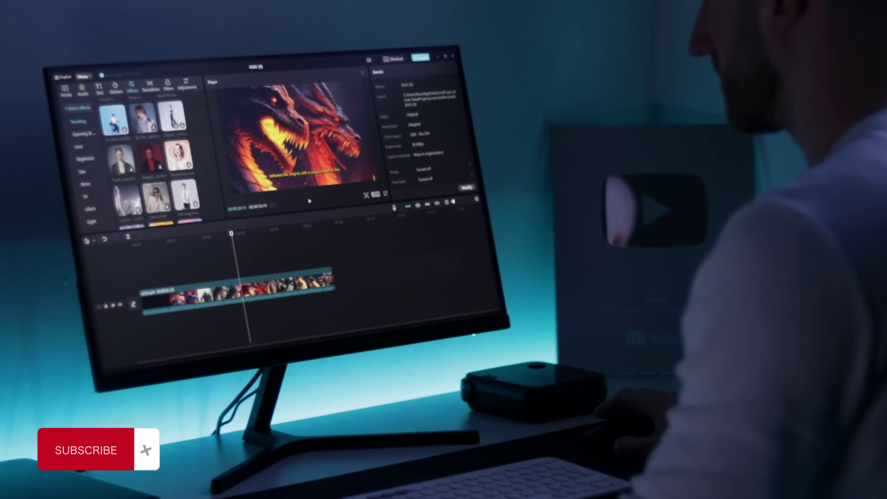
pyautogui.scroll(-5, 165, 130)
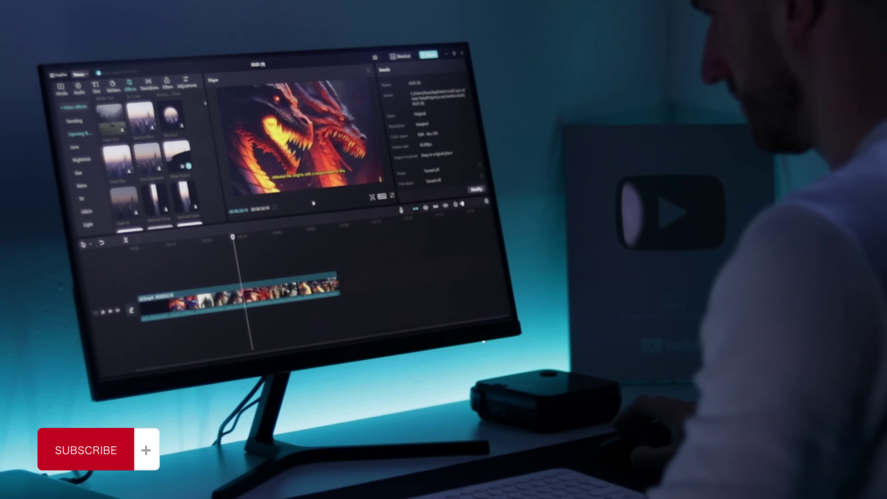
pyautogui.scroll(-2, 172, 148)
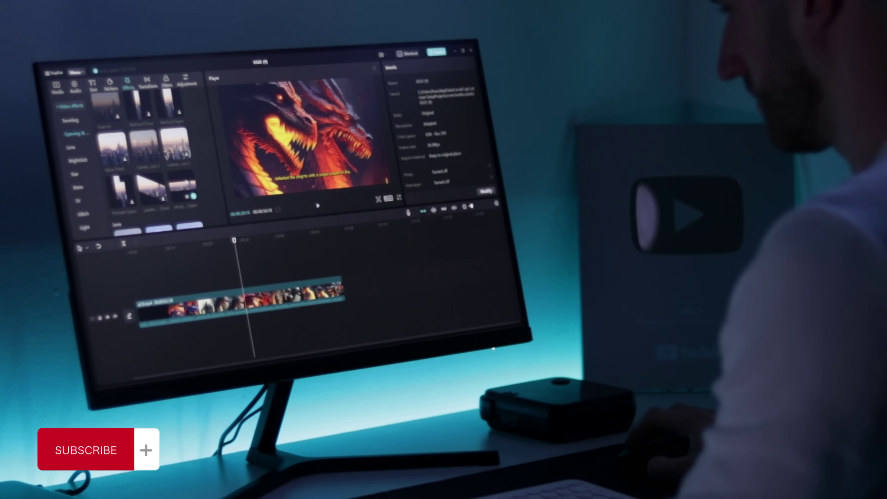
pyautogui.moveTo(208, 197); pyautogui.dragTo(126, 299)
pyautogui.scroll(3, 142, 161)
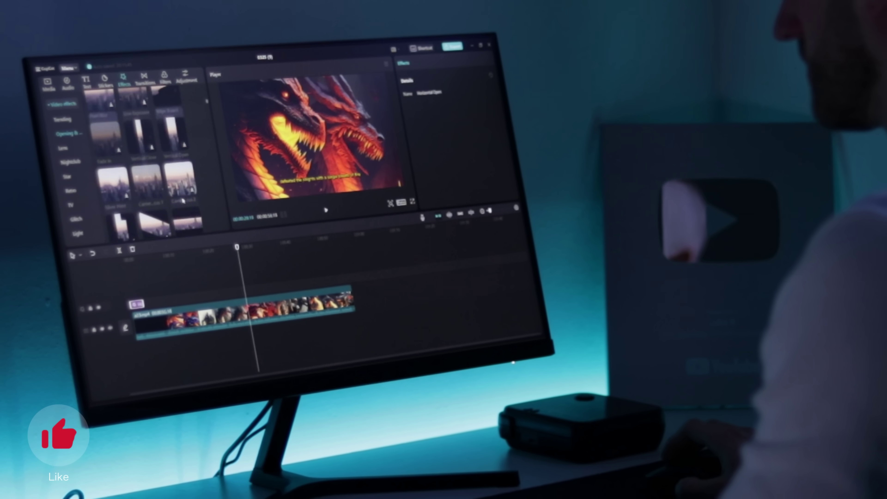
pyautogui.scroll(3, 141, 161)
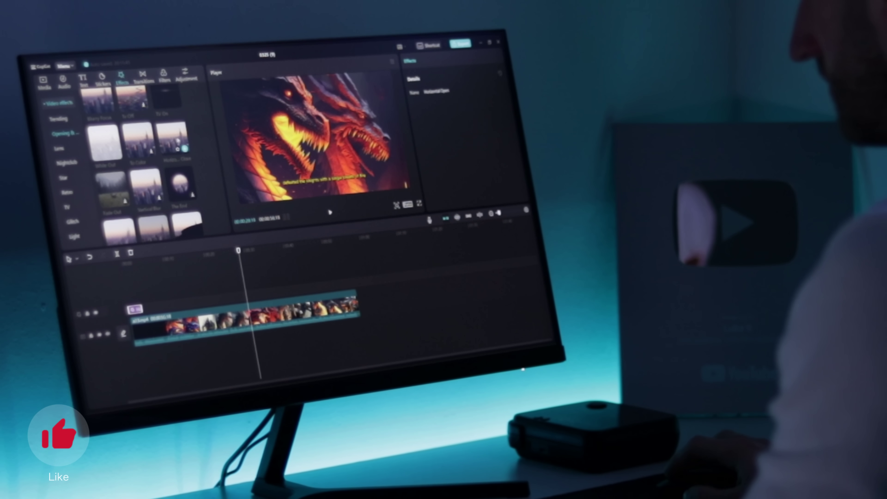
pyautogui.moveTo(304, 262); pyautogui.dragTo(353, 295)
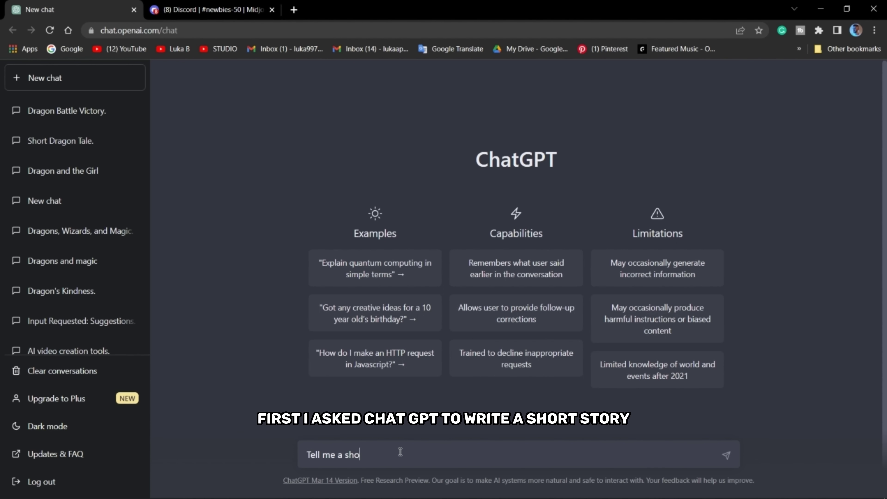
# Send ChatGPT 'Tell me a short story about dragons in 10 sentences for my YouTube channel'
pyautogui.write('ory about dragon')
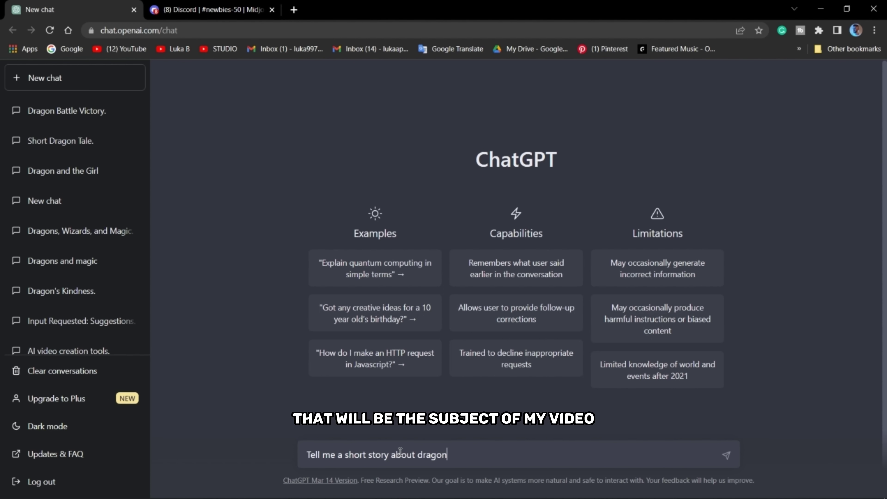
pyautogui.write('s in 10 sentences for m')
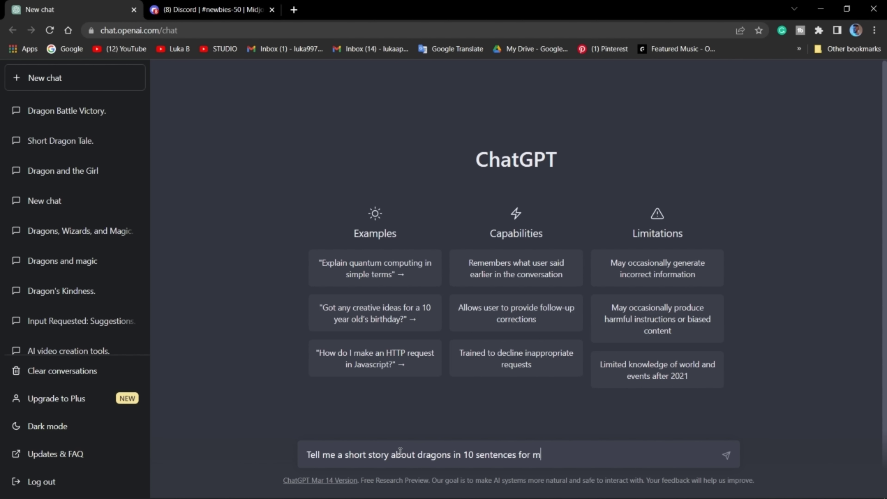
pyautogui.write('y YouTube channel')
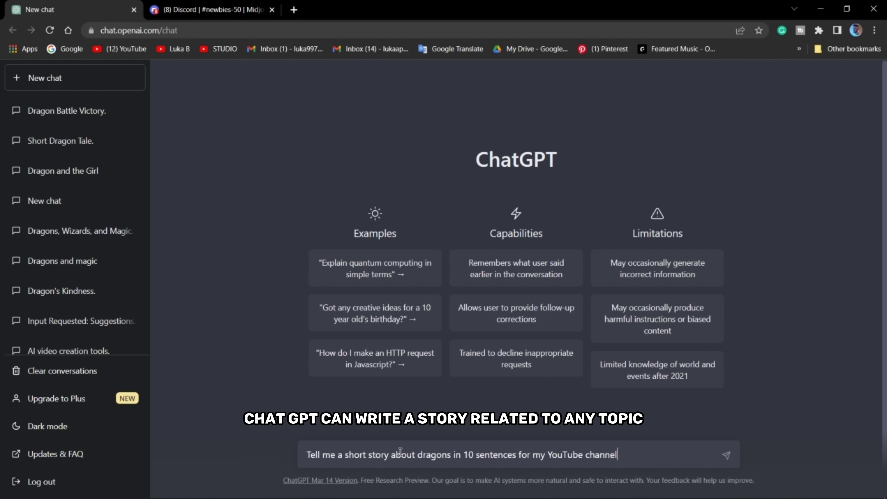
pyautogui.press('Return')
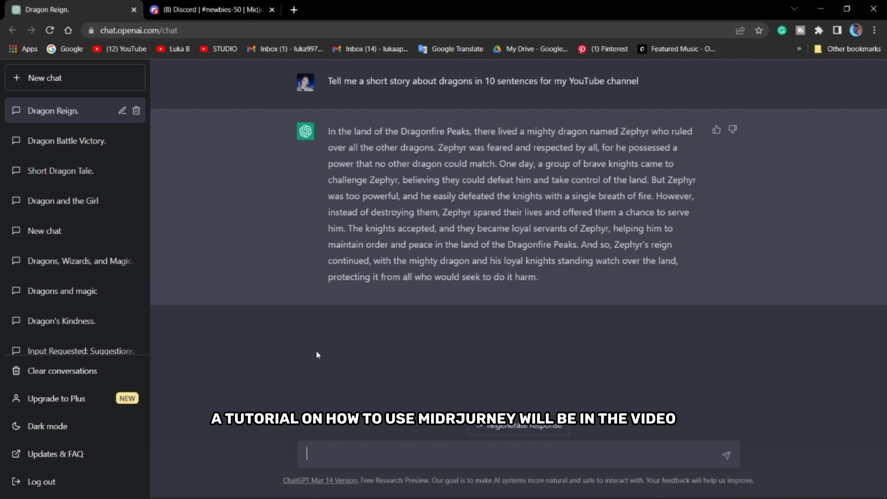
# In the Midjourney channel, run /imagine with 'dragons, kingdom, nature, colorful, fire, realistic, 4k'
pyautogui.click(210, 9)
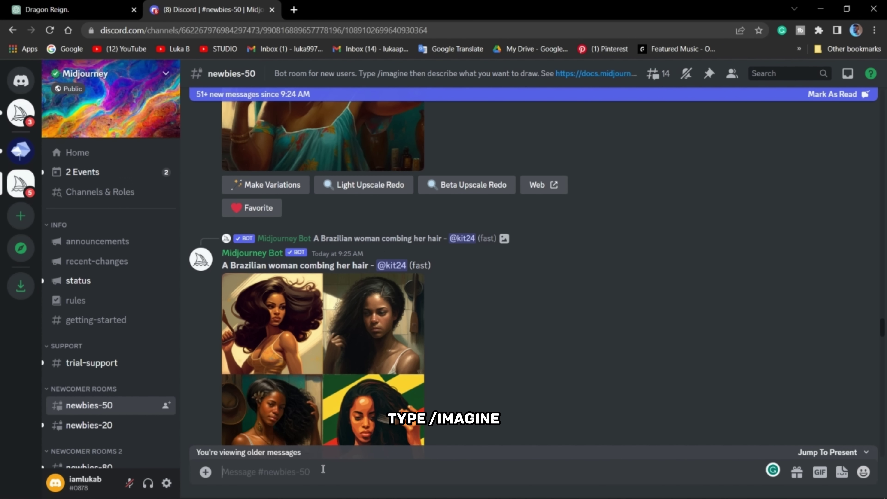
pyautogui.write('/ima')
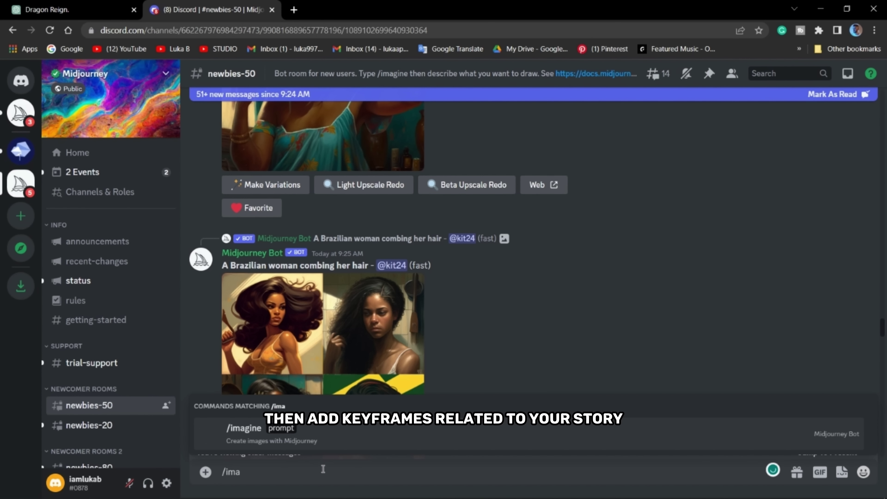
pyautogui.click(331, 443)
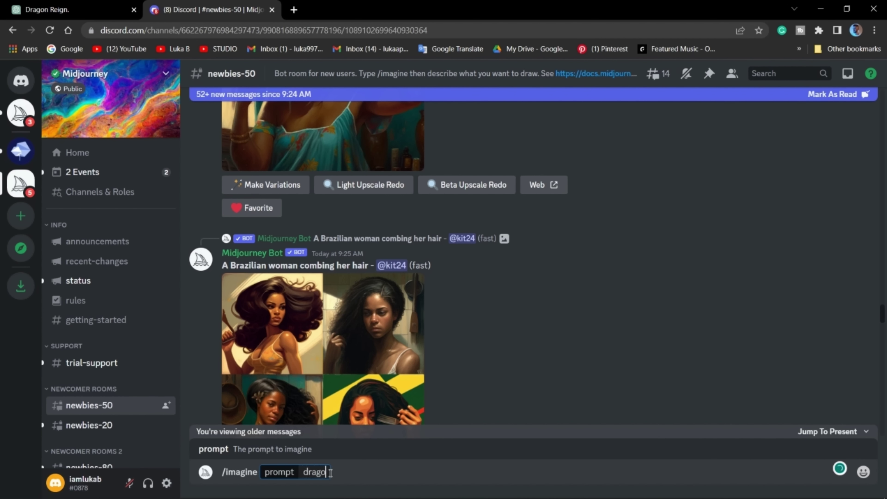
pyautogui.write('dragons, kingdom, nature, colorful, fire, realistic, 4k')
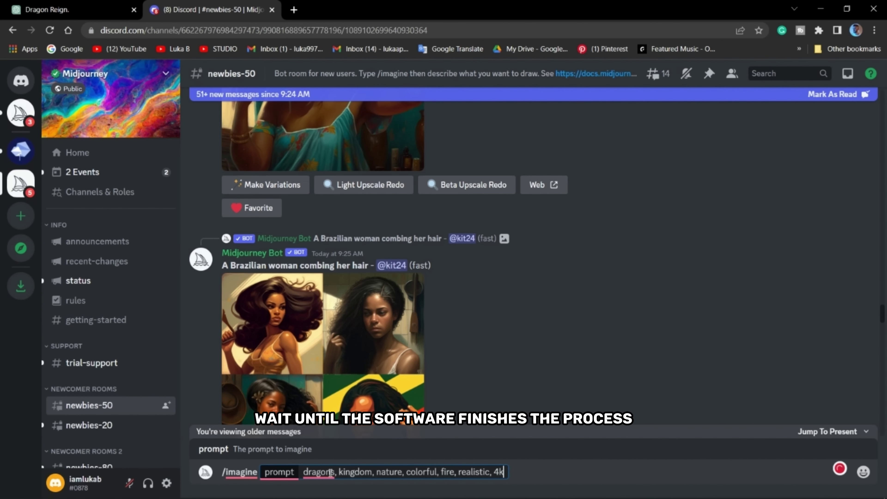
pyautogui.press('Return')
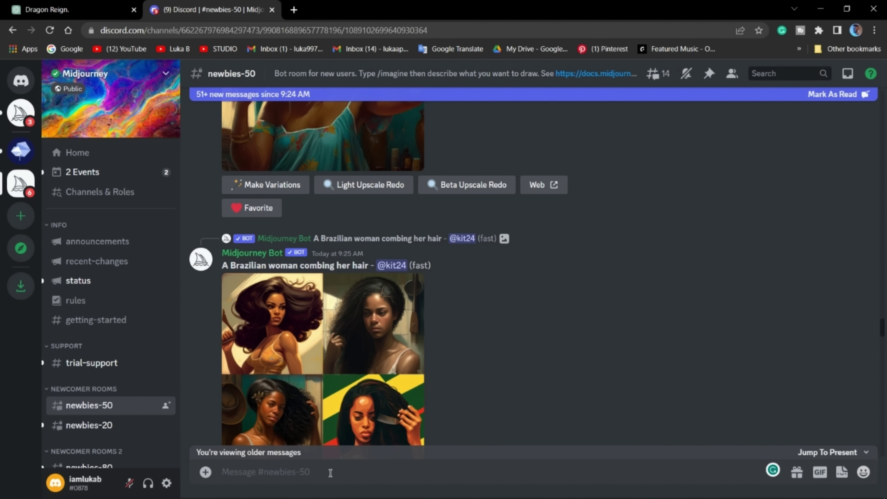
# From Mentions, jump to the dragon grid, upscale image 2 with U2, then jump to the result
pyautogui.scroll(-3, 453, 387)
pyautogui.scroll(-3, 452, 390)
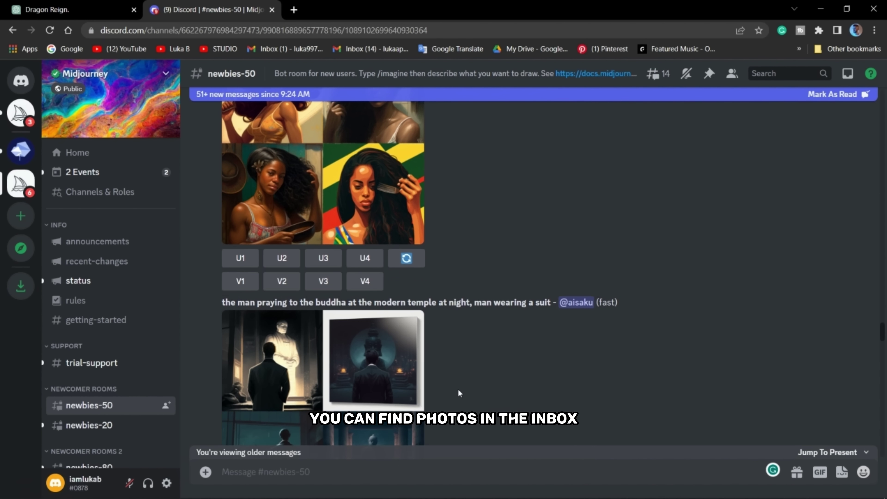
pyautogui.click(847, 73)
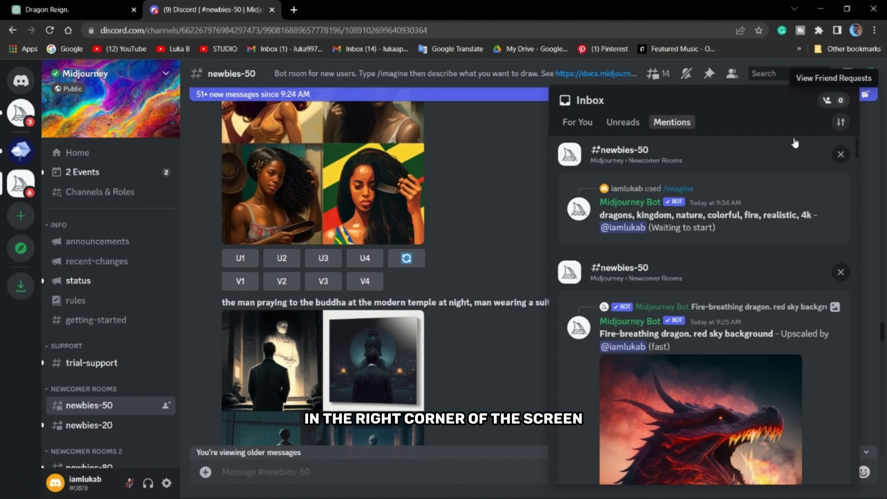
pyautogui.click(829, 193)
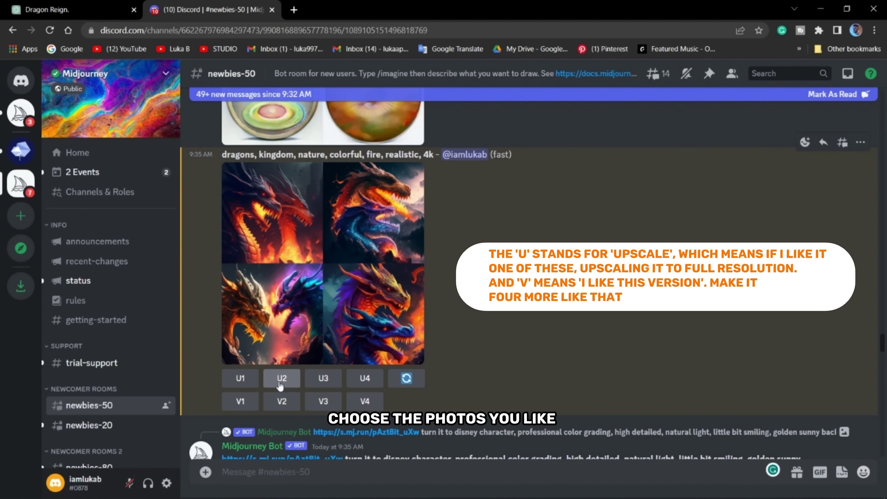
pyautogui.click(280, 384)
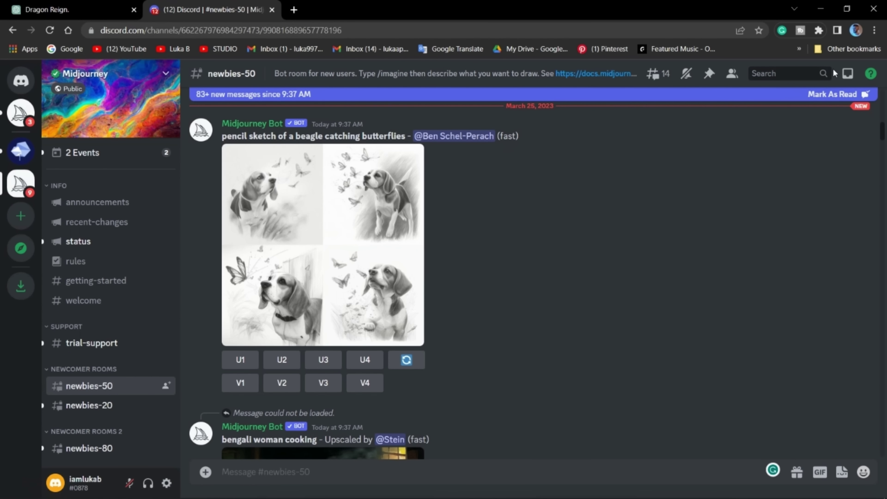
pyautogui.click(847, 74)
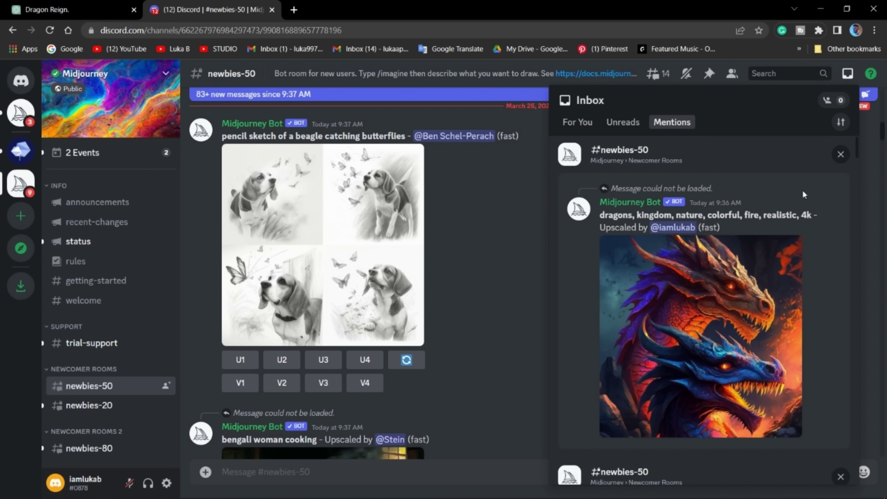
pyautogui.moveTo(783, 252)
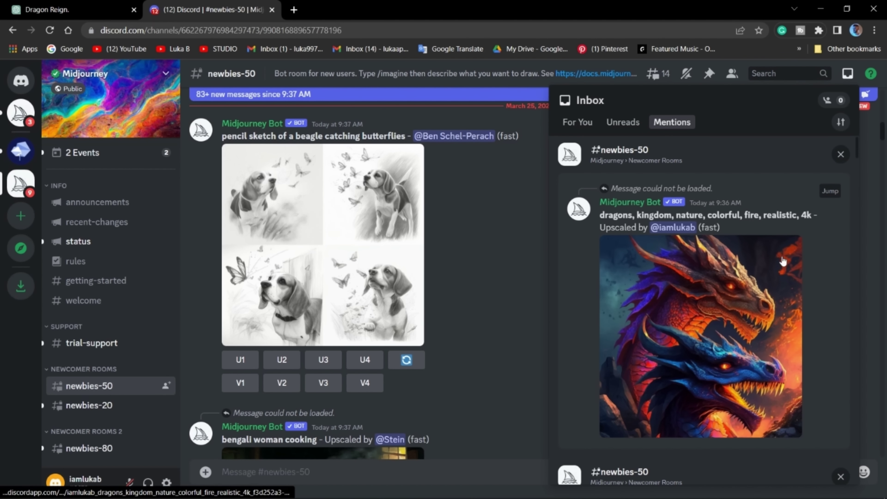
pyautogui.click(830, 191)
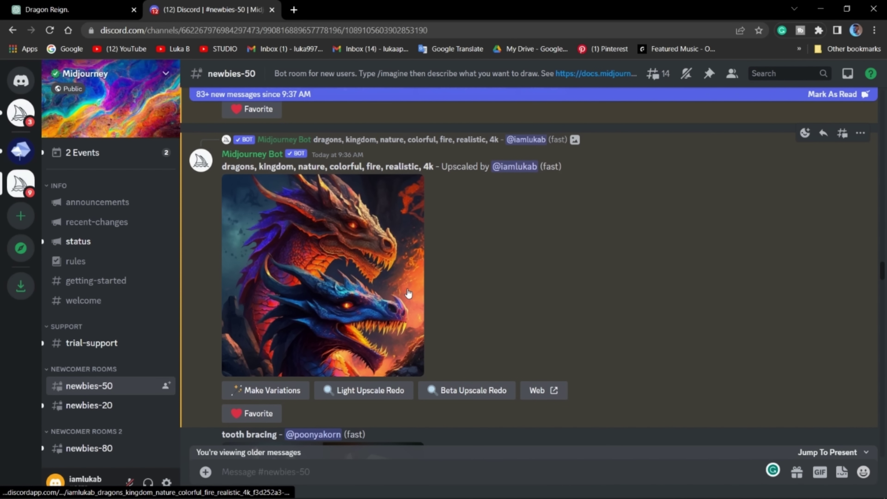
# Save the dinosaur-and-castle image from the Midjourney gallery and open the downloaded PNG
pyautogui.click(408, 293)
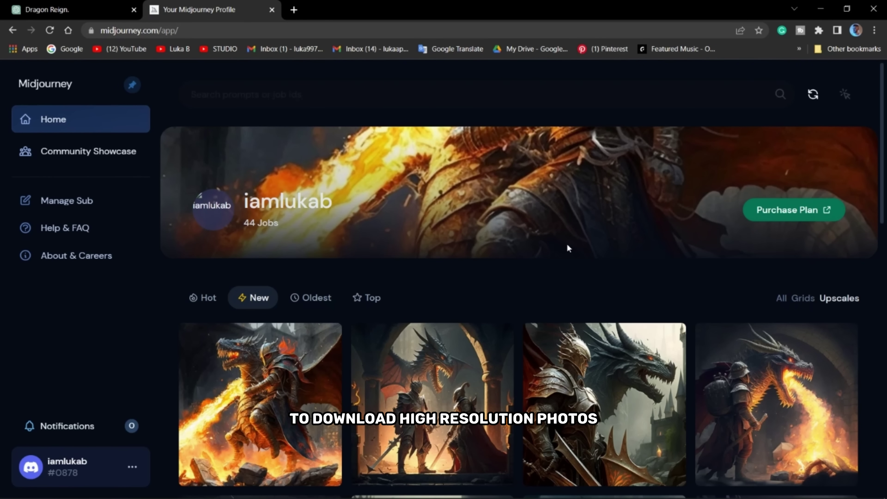
pyautogui.scroll(-15, 568, 248)
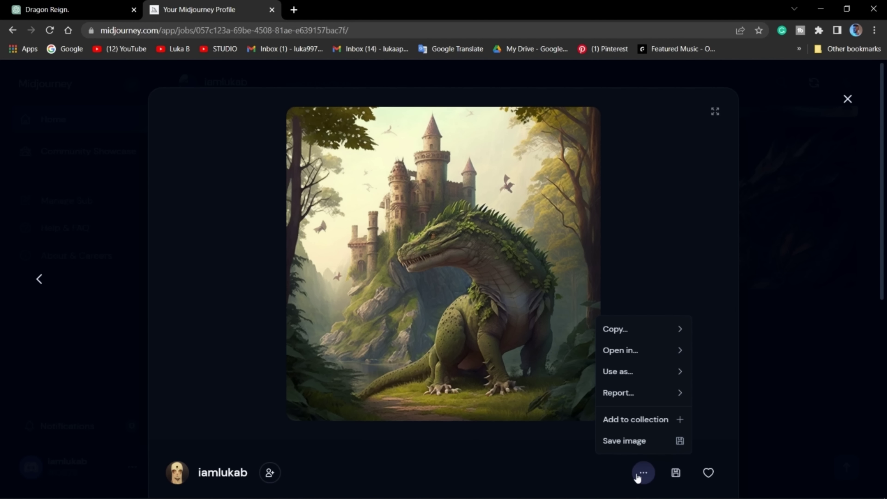
pyautogui.click(643, 441)
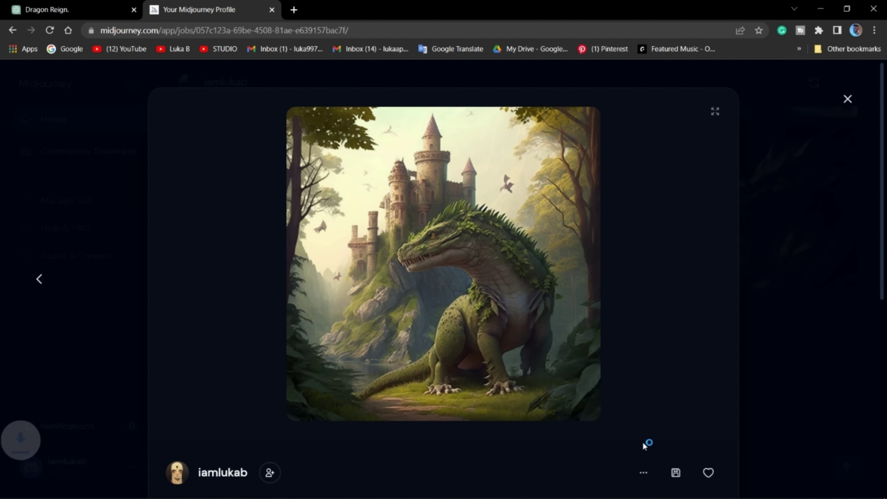
pyautogui.click(30, 475)
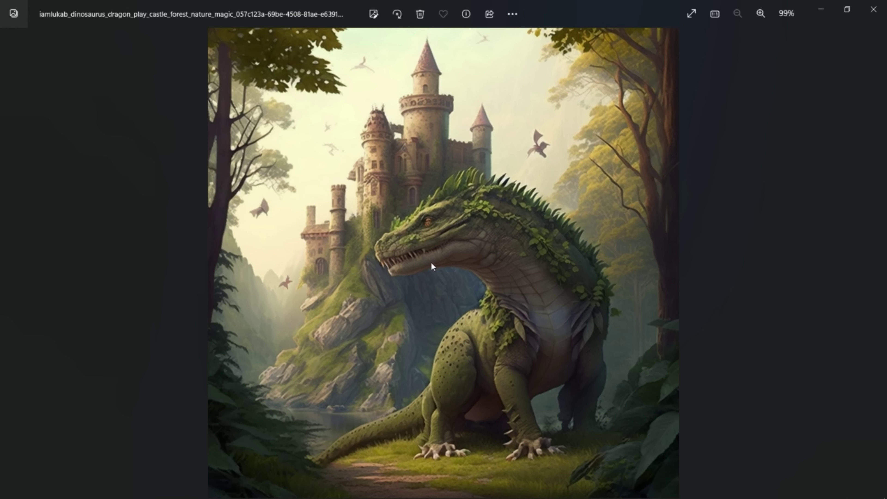
# Launch CapCut, start a new project, import ES_The Storyteller - Kikoru.mp3 and drag it onto the timeline
pyautogui.scroll(3, 431, 262)
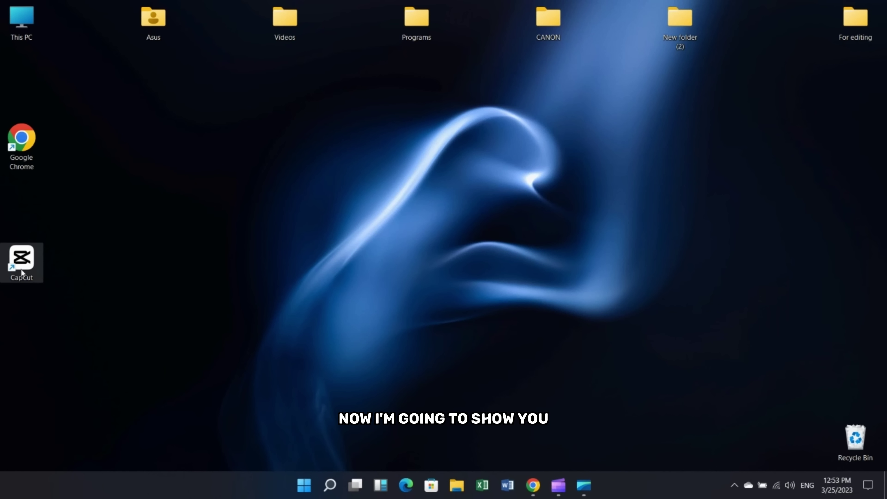
pyautogui.doubleClick(21, 260)
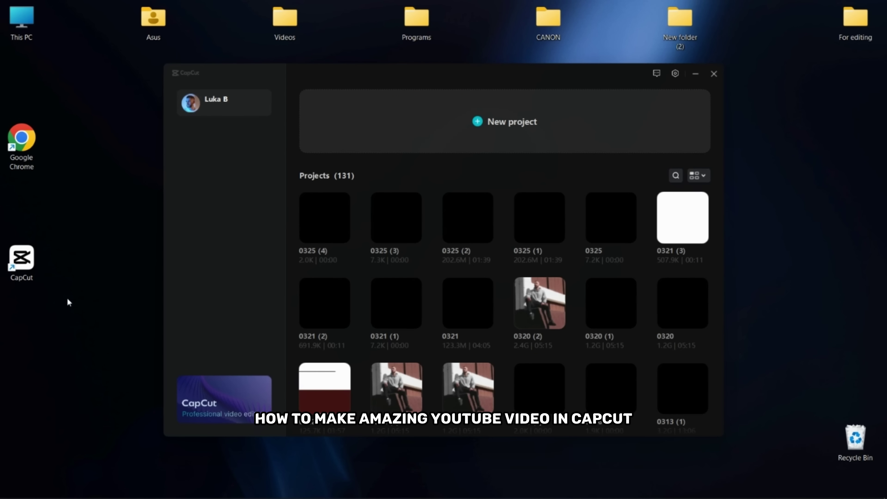
pyautogui.click(416, 134)
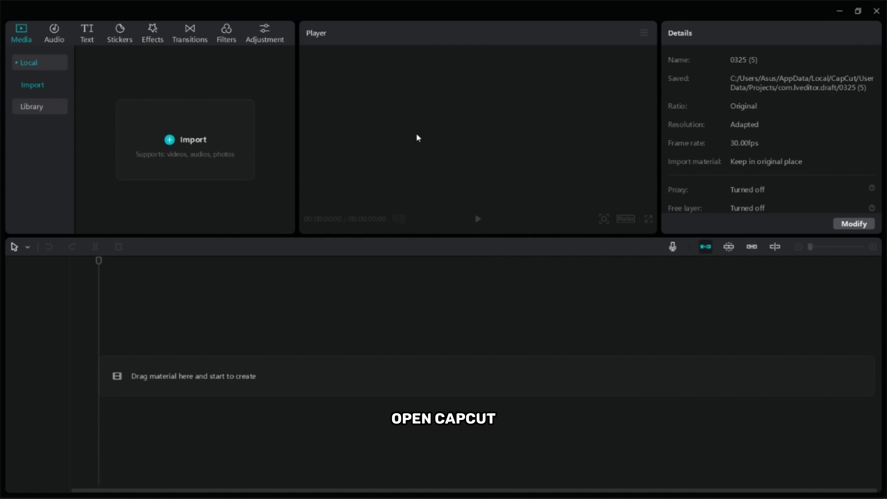
pyautogui.click(230, 166)
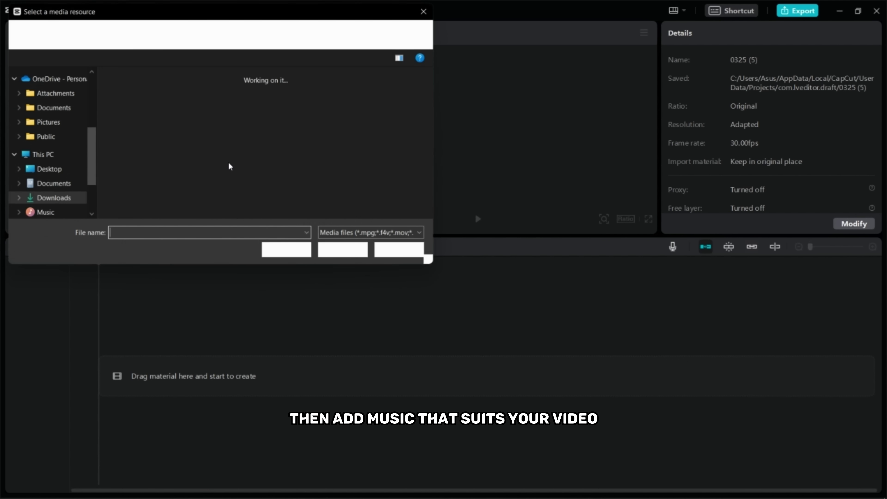
pyautogui.doubleClick(217, 137)
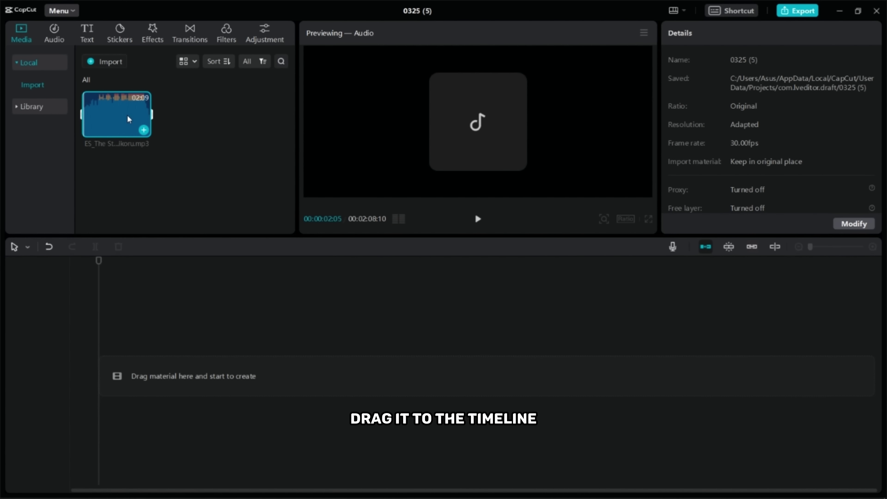
pyautogui.moveTo(102, 116); pyautogui.dragTo(200, 364)
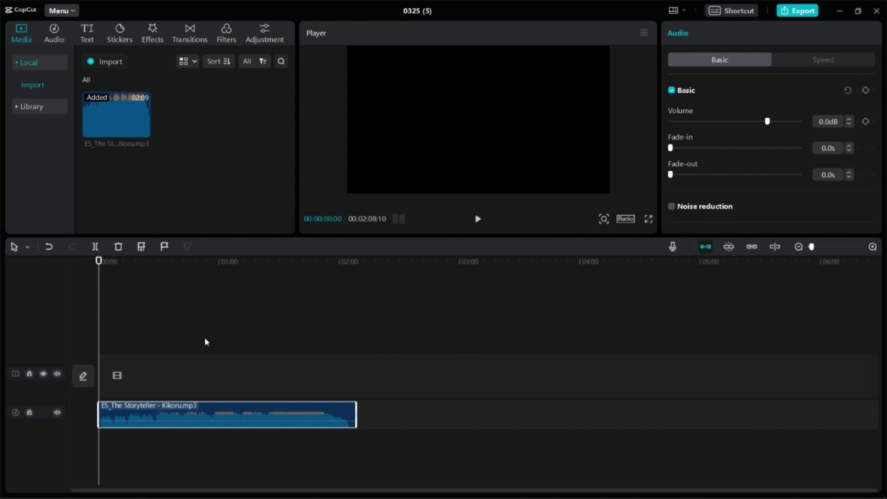
# Add a Default text clip at the timeline start, copy it, and zoom the timeline in
pyautogui.click(90, 34)
pyautogui.moveTo(102, 96)
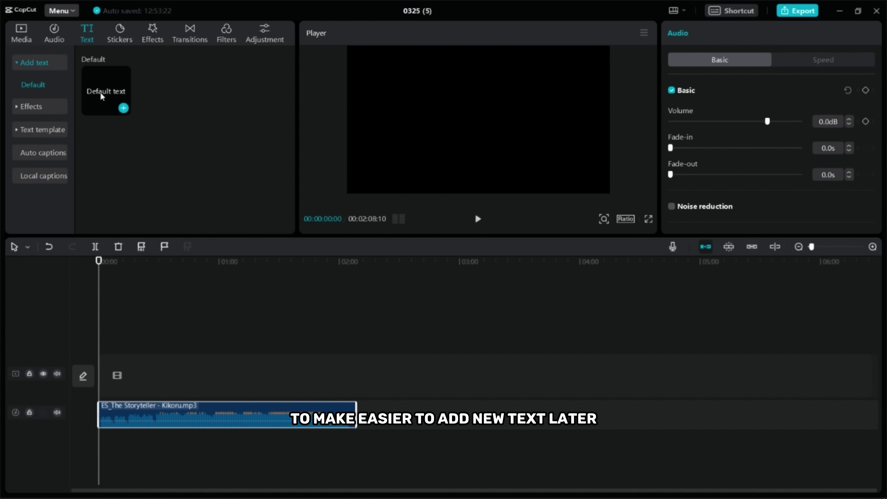
pyautogui.click(123, 108)
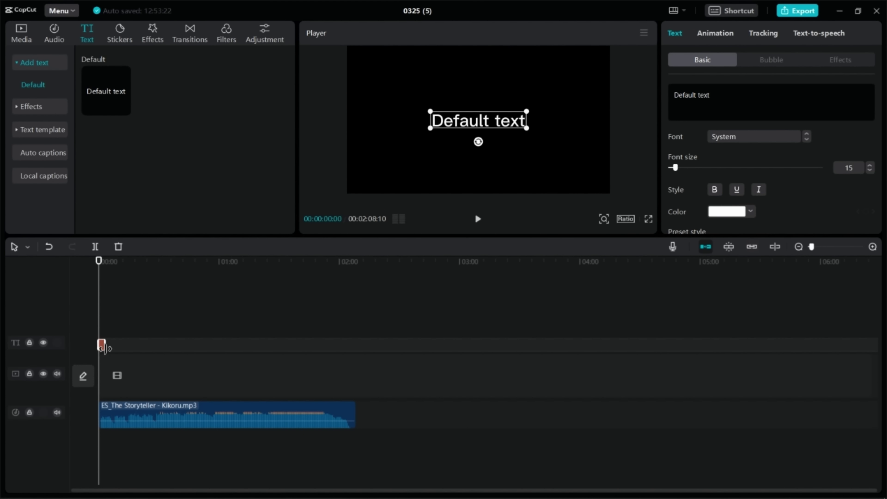
pyautogui.rightClick(101, 343)
pyautogui.click(114, 352)
pyautogui.moveTo(817, 249); pyautogui.dragTo(820, 255)
# Copy the story's first sentence from ChatGPT and replace the Default text in the first clip
pyautogui.moveTo(500, 496)
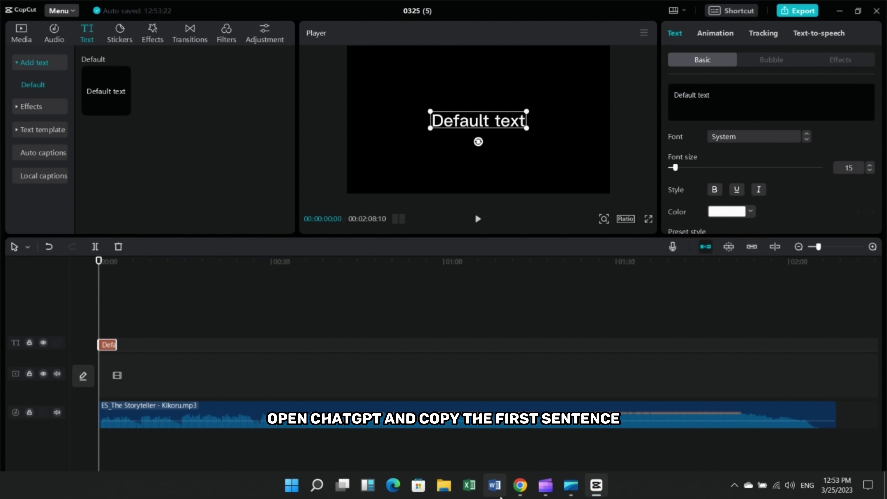
pyautogui.click(530, 489)
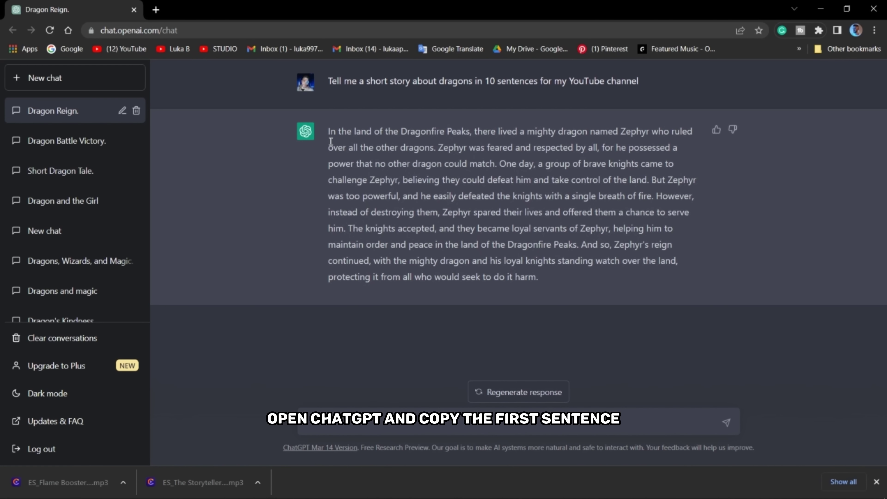
pyautogui.moveTo(327, 131); pyautogui.dragTo(437, 151)
pyautogui.rightClick(434, 150)
pyautogui.click(446, 156)
pyautogui.moveTo(570, 495)
pyautogui.click(605, 489)
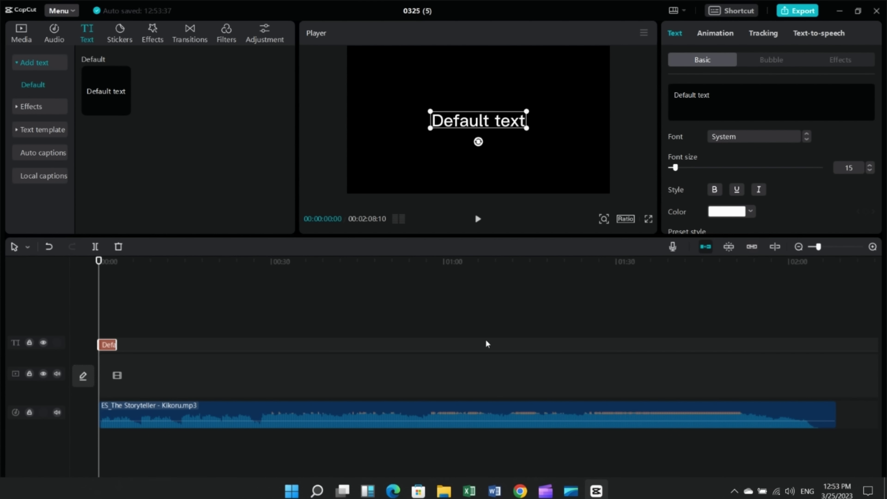
pyautogui.moveTo(737, 99); pyautogui.dragTo(674, 94)
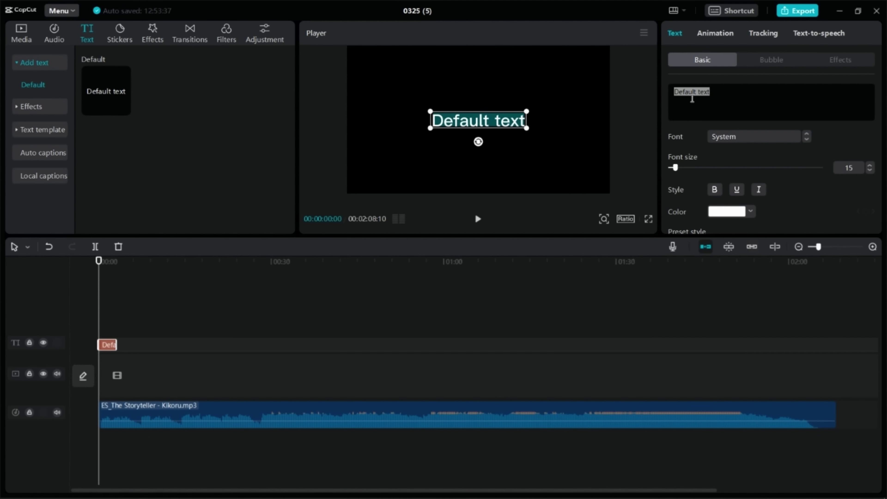
pyautogui.press('BackSpace')
pyautogui.rightClick(725, 104)
pyautogui.click(755, 162)
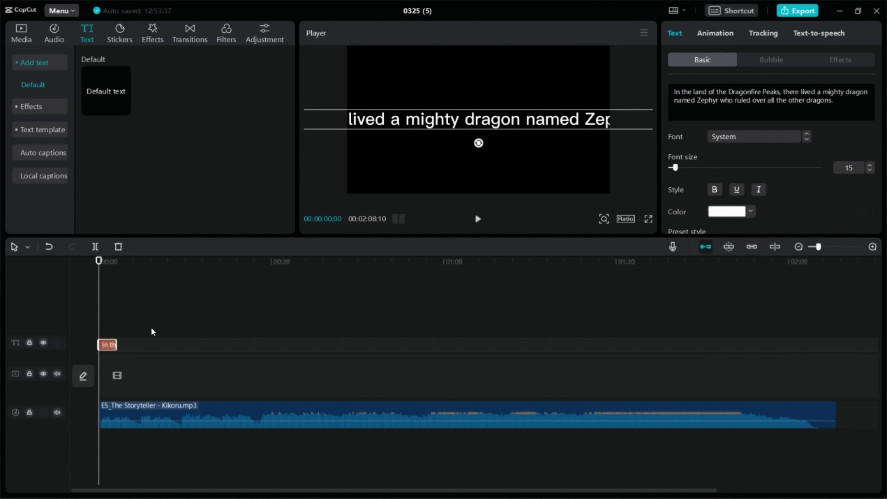
# Paste a text clip at about 15 seconds and fill it with the second sentence about Zephyr's power
pyautogui.click(187, 316)
pyautogui.rightClick(214, 336)
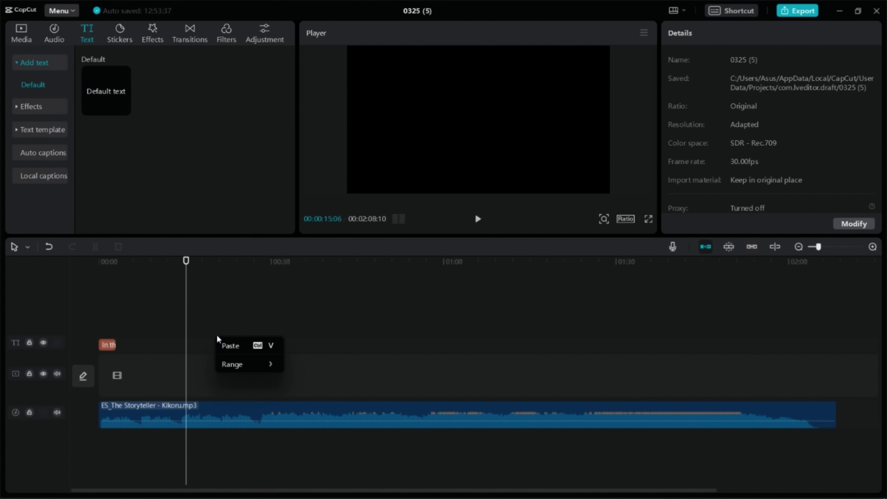
pyautogui.click(254, 348)
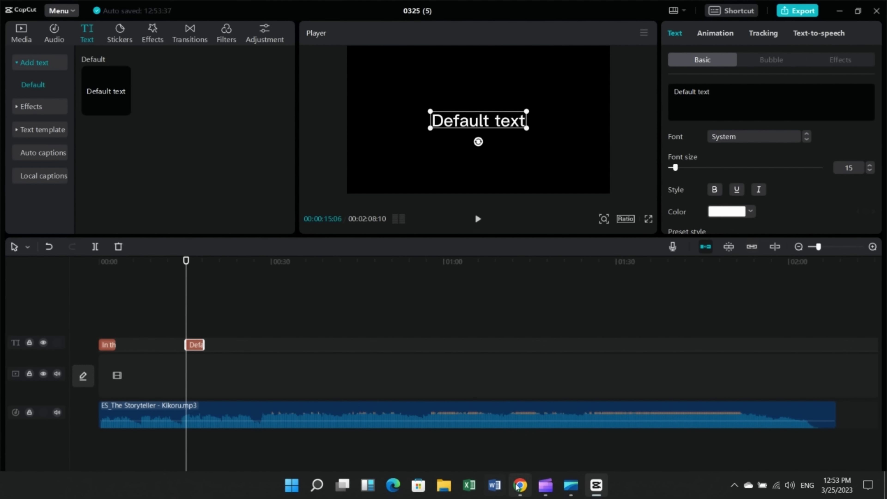
pyautogui.click(520, 493)
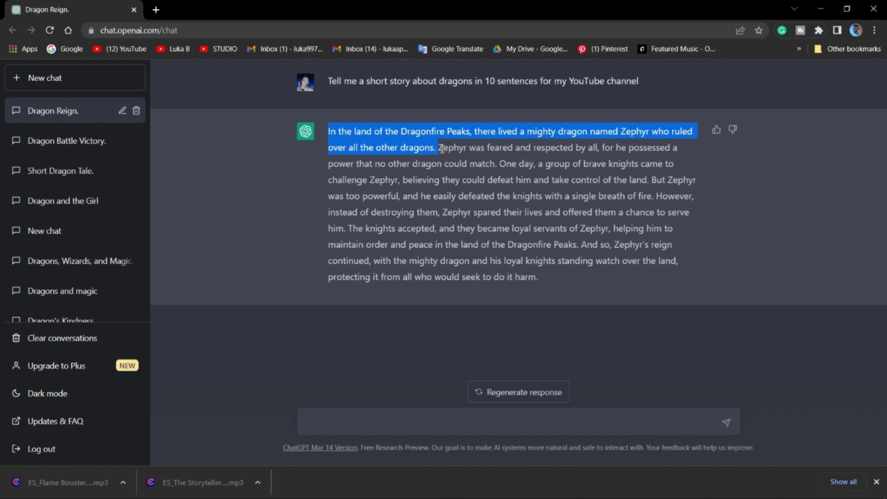
pyautogui.click(455, 150)
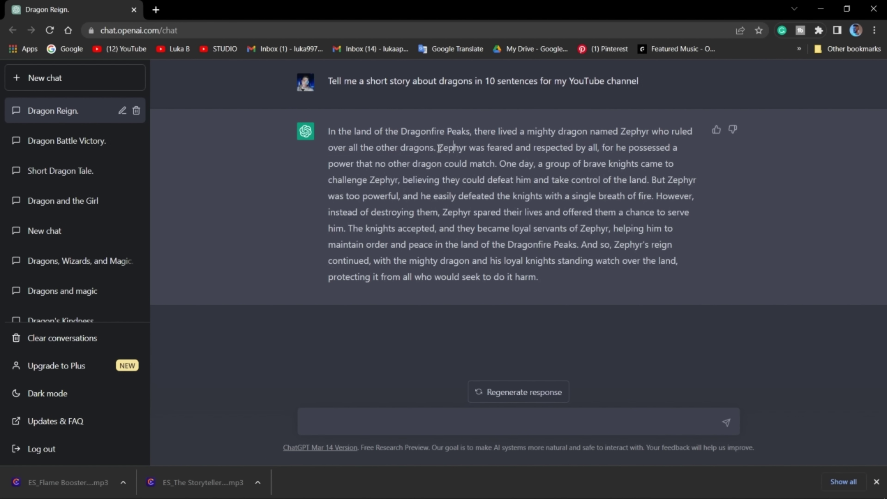
pyautogui.moveTo(469, 148); pyautogui.dragTo(496, 169)
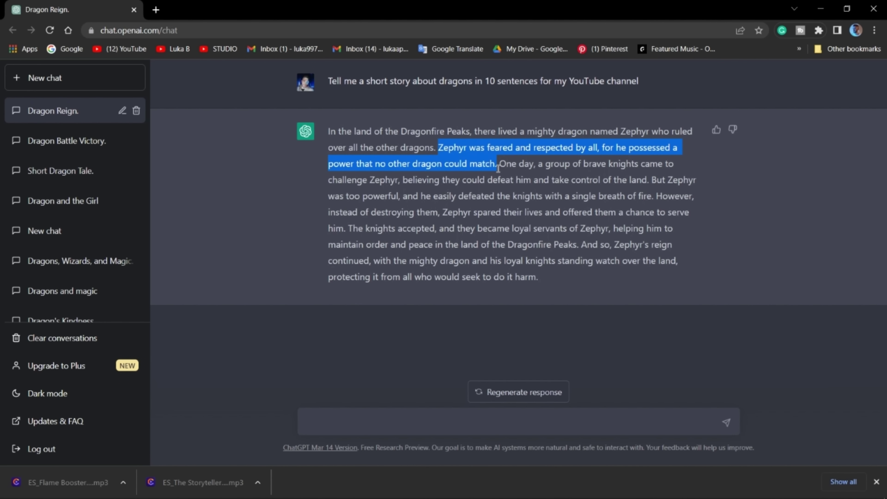
pyautogui.rightClick(485, 163)
pyautogui.click(500, 173)
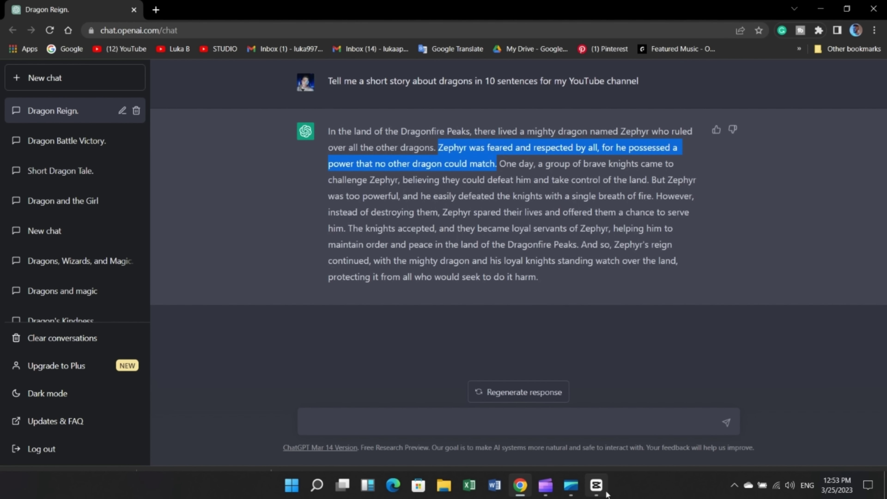
pyautogui.click(596, 485)
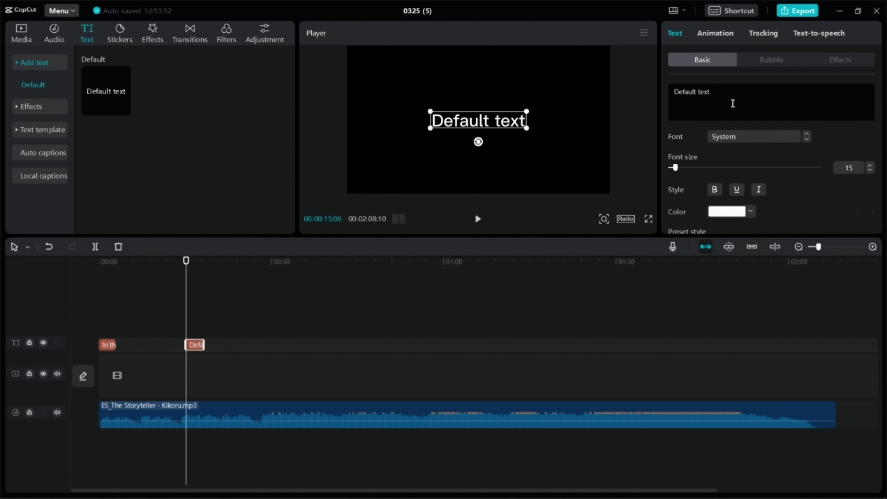
pyautogui.moveTo(732, 99); pyautogui.dragTo(647, 94)
pyautogui.press('BackSpace')
pyautogui.rightClick(758, 114)
pyautogui.click(799, 169)
# Paste another text clip at about 27 seconds and fill it with the next story sentence
pyautogui.click(256, 332)
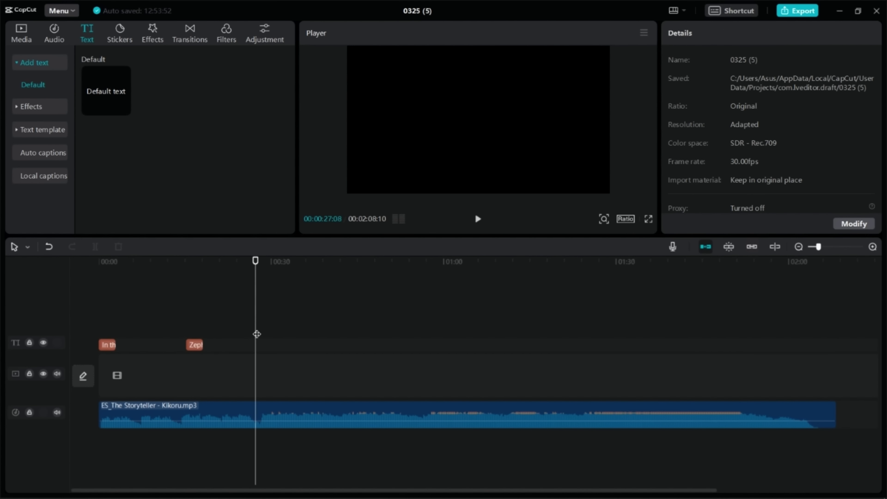
pyautogui.rightClick(263, 331)
pyautogui.click(276, 338)
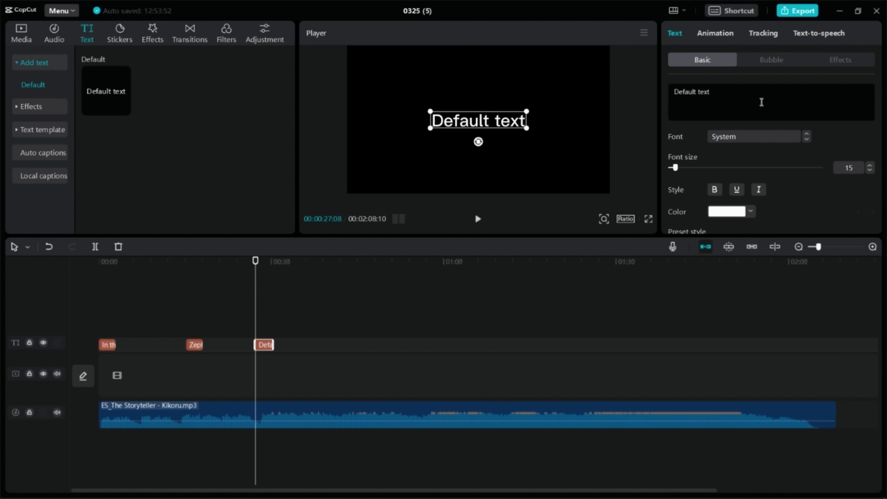
pyautogui.tripleClick(740, 99)
pyautogui.press('BackSpace')
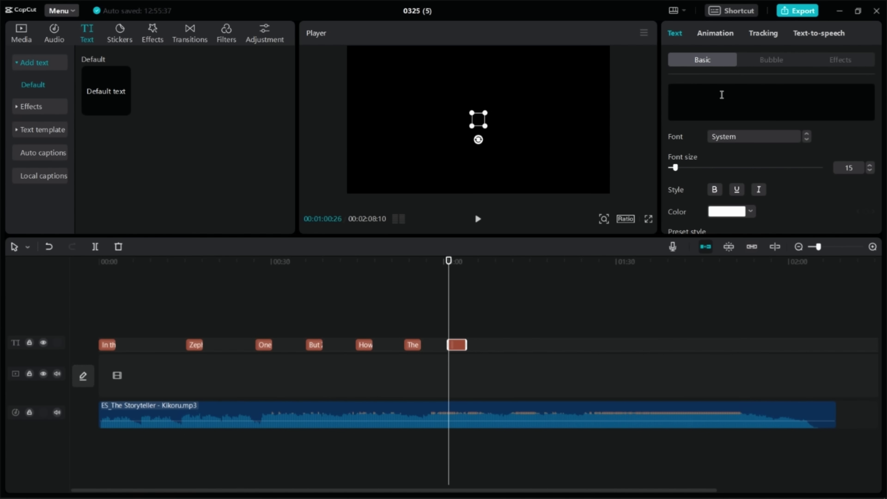
pyautogui.rightClick(721, 101)
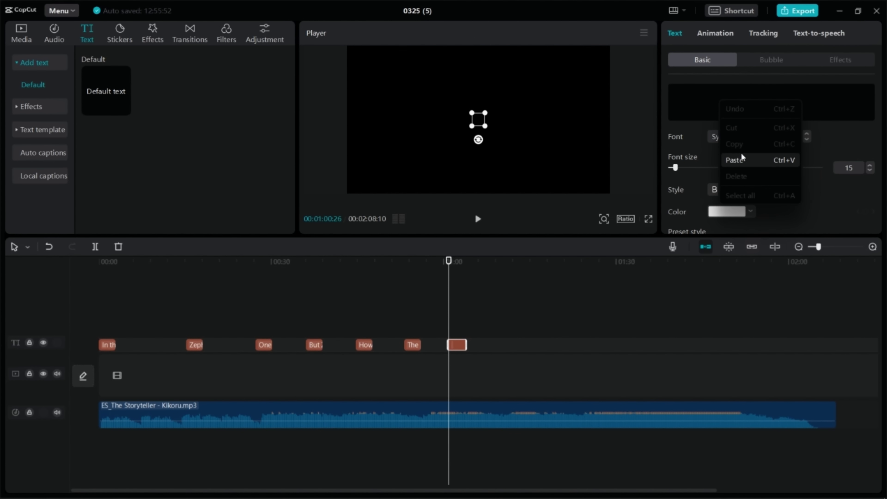
pyautogui.click(735, 160)
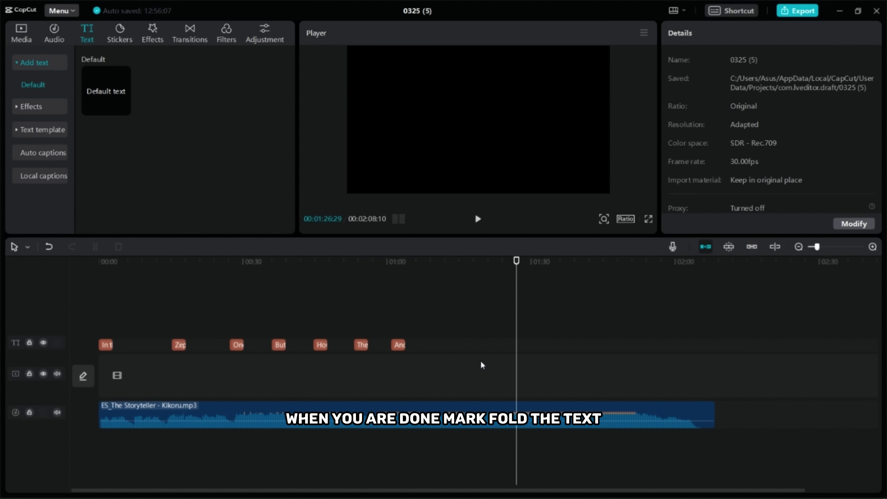
# Voice all seven text clips with Narrative Female text-to-speech and move the 'And so, Ze...' clip onto the narration track
pyautogui.click(398, 344)
pyautogui.moveTo(267, 313); pyautogui.dragTo(116, 301)
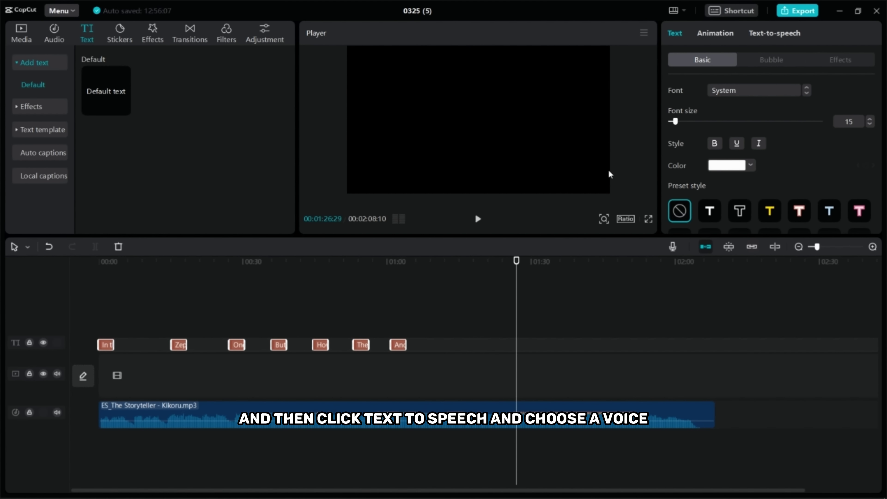
pyautogui.click(766, 36)
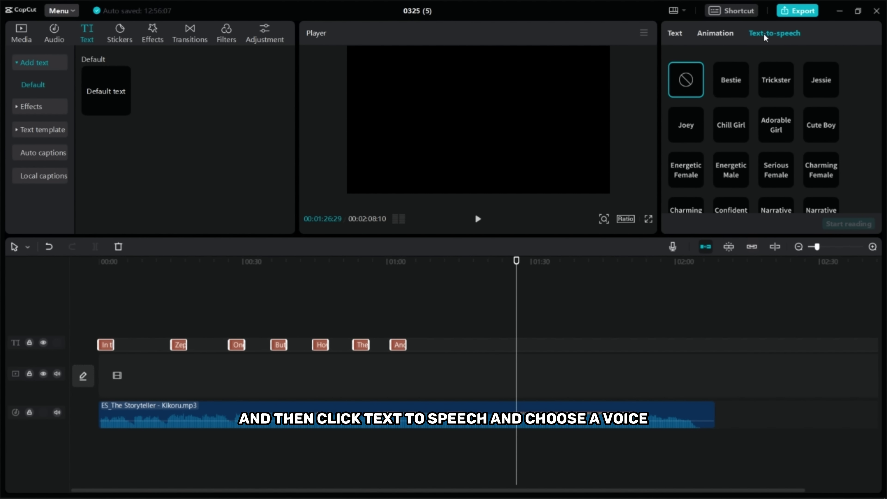
pyautogui.scroll(-2, 785, 183)
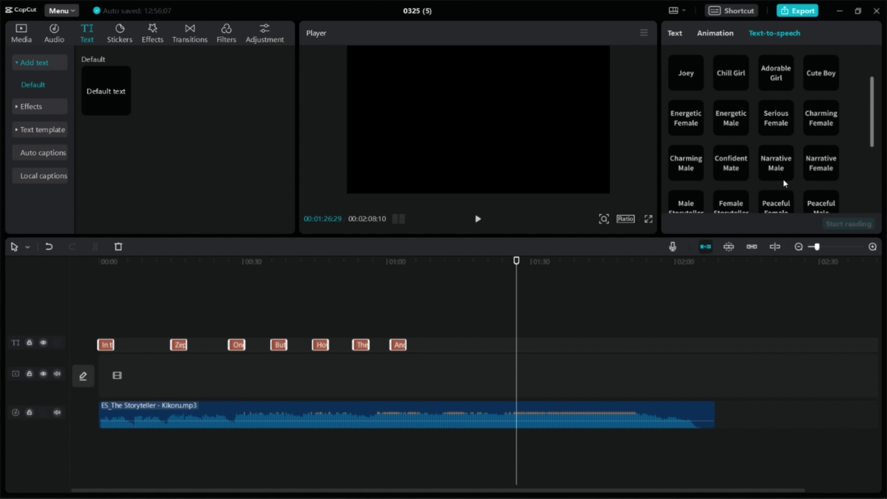
pyautogui.click(809, 168)
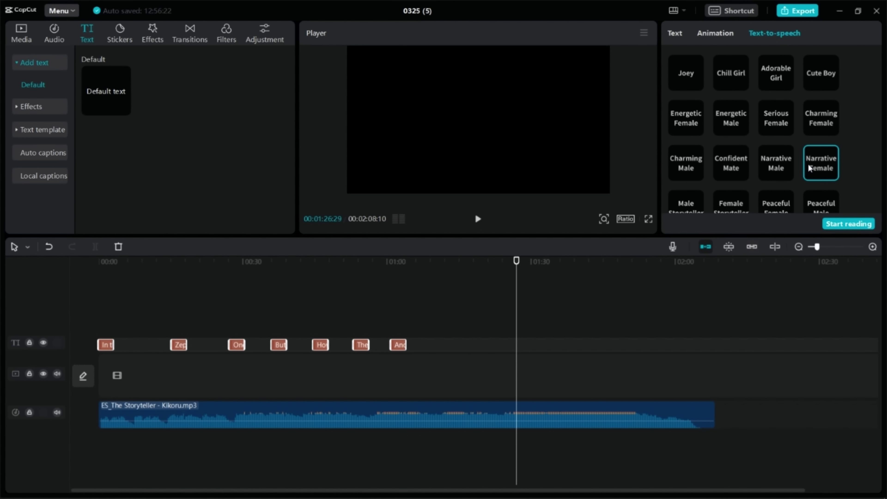
pyautogui.click(850, 226)
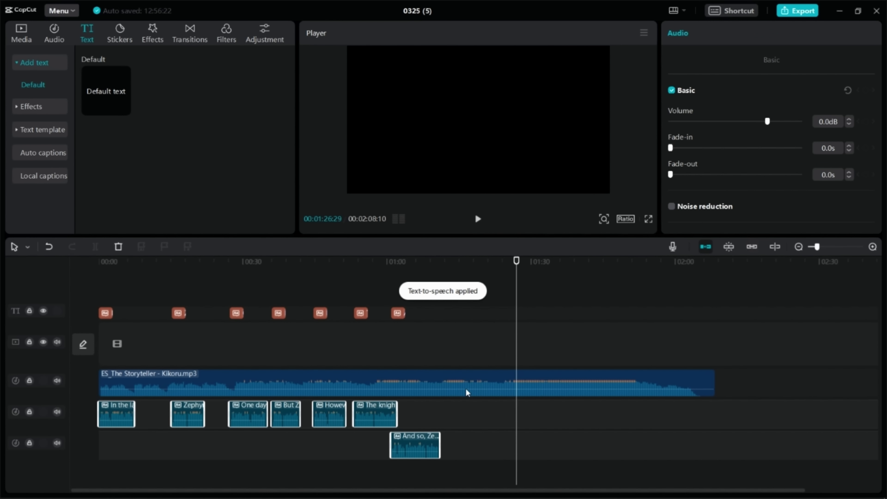
pyautogui.click(465, 419)
pyautogui.moveTo(408, 443); pyautogui.dragTo(427, 420)
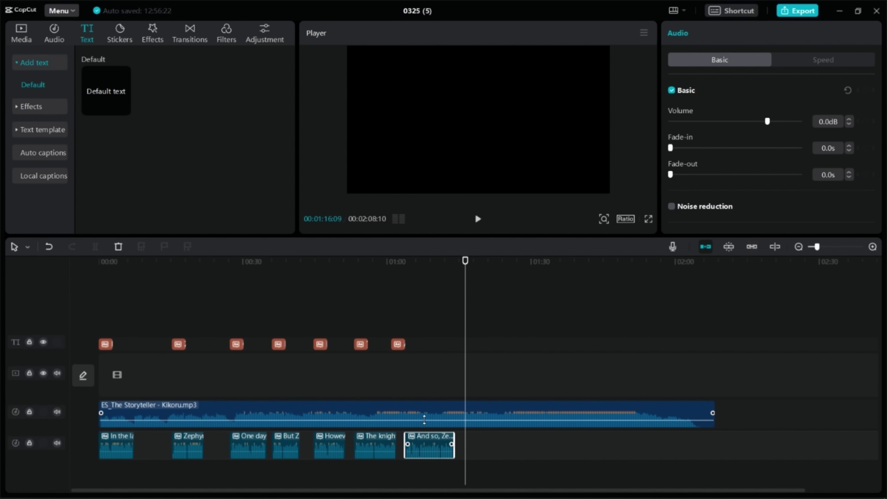
# Delete the seven text clips and slide the Zephyr narration right after the first one
pyautogui.moveTo(443, 365); pyautogui.dragTo(2, 296)
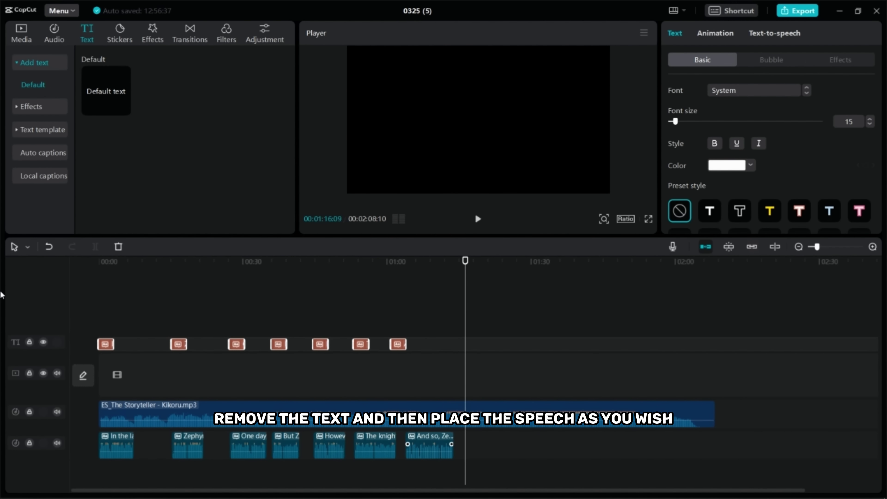
pyautogui.press('Delete')
pyautogui.click(140, 383)
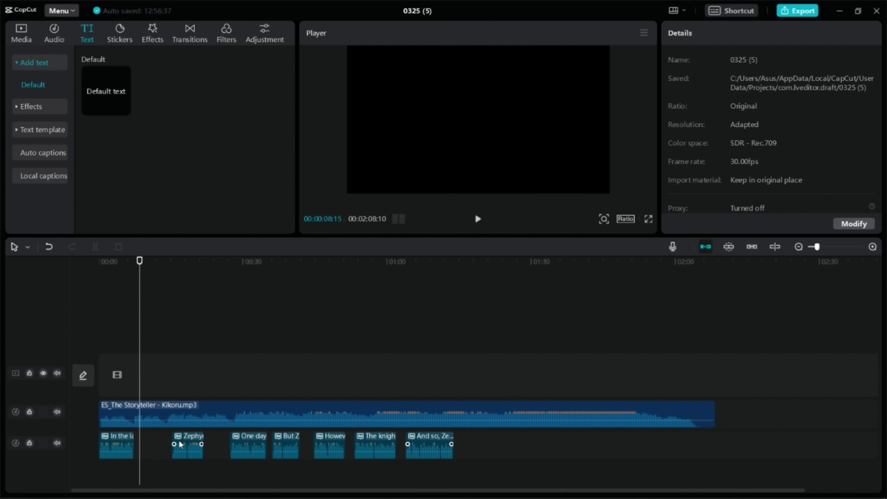
pyautogui.moveTo(188, 436); pyautogui.dragTo(151, 449)
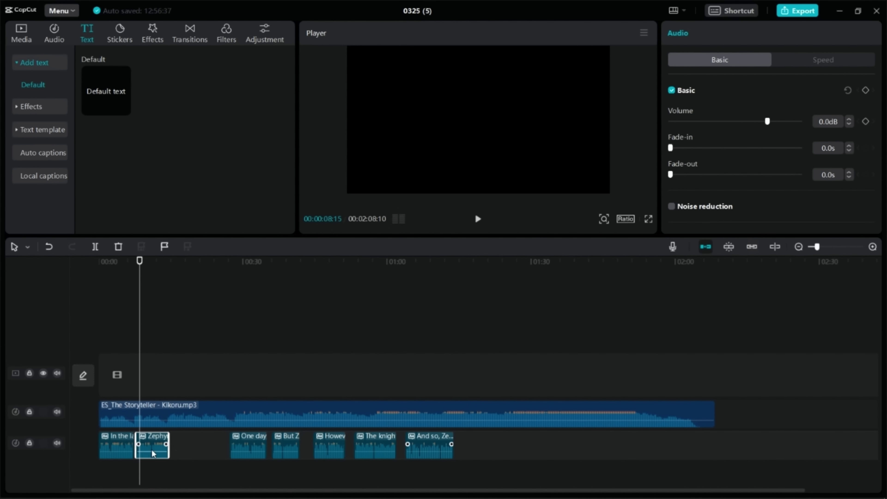
pyautogui.moveTo(248, 450); pyautogui.dragTo(189, 450)
# Close the gaps before the 'But Z', 'Howev' and 'And so, Ze...' clips, then play from the start
pyautogui.click(254, 465)
pyautogui.click(220, 447)
pyautogui.click(260, 448)
pyautogui.click(372, 429)
pyautogui.click(374, 403)
pyautogui.click(297, 446)
pyautogui.click(86, 472)
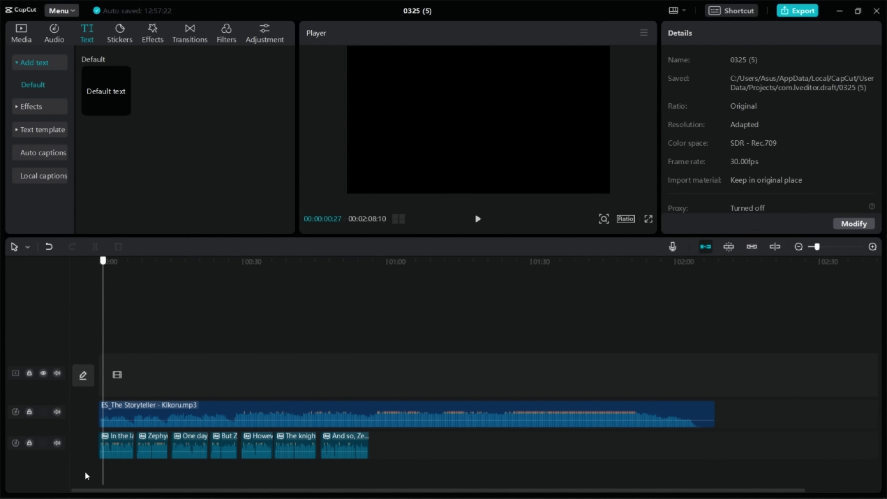
pyautogui.click(479, 219)
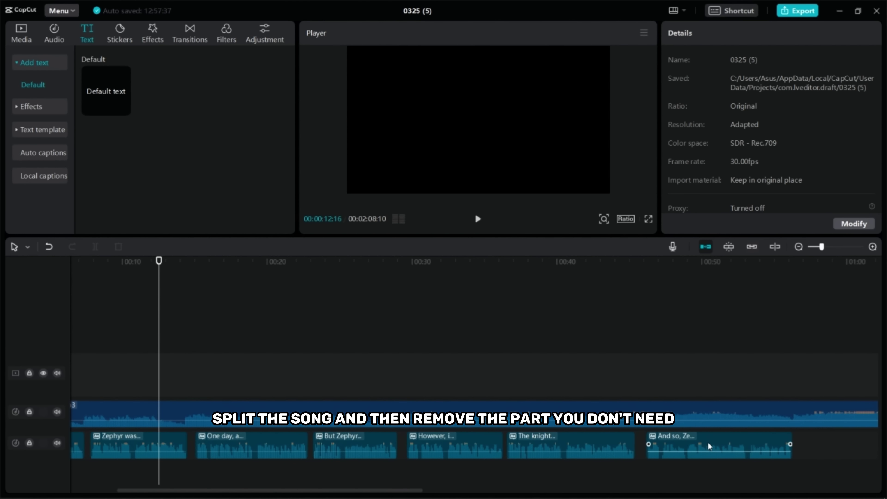
# Nudge the 'And so, Ze...' clip earlier and cut the music off at 00:56 where narration ends
pyautogui.moveTo(708, 442); pyautogui.dragTo(696, 440)
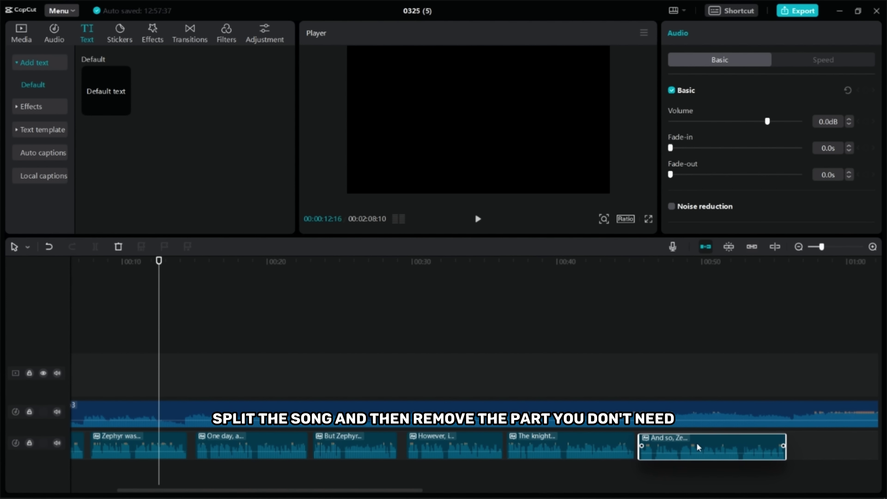
pyautogui.click(797, 398)
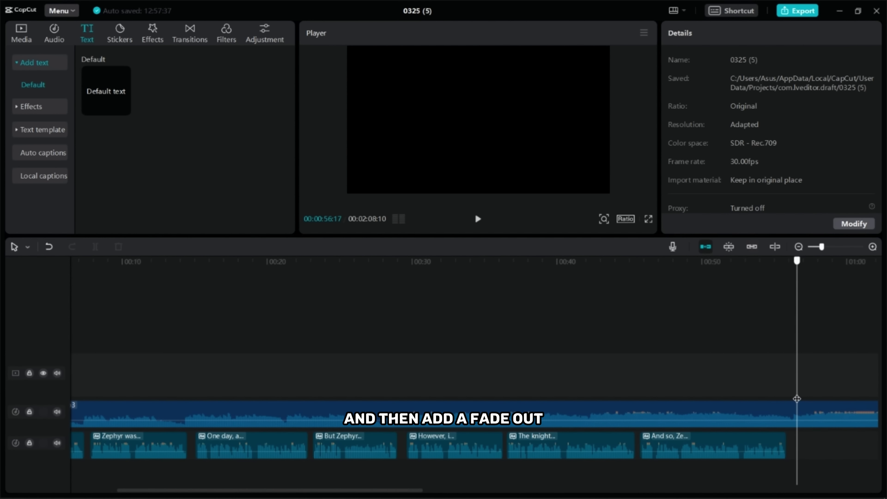
pyautogui.click(801, 410)
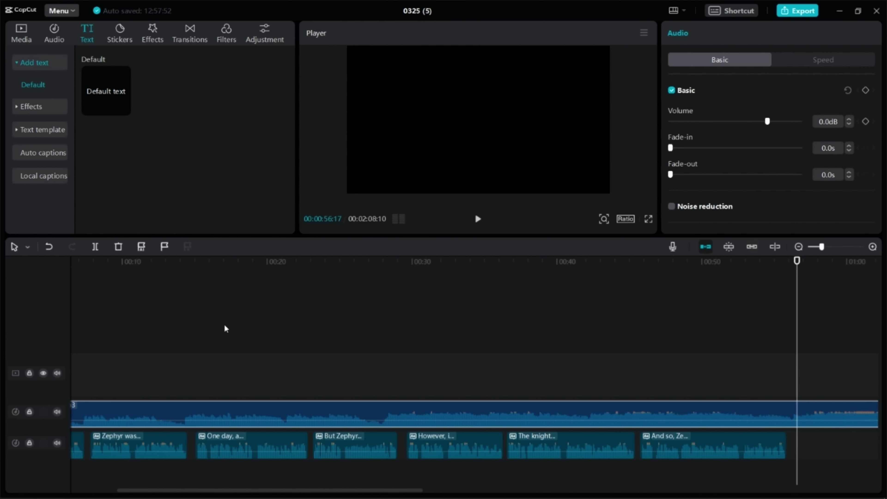
pyautogui.click(95, 246)
pyautogui.click(118, 246)
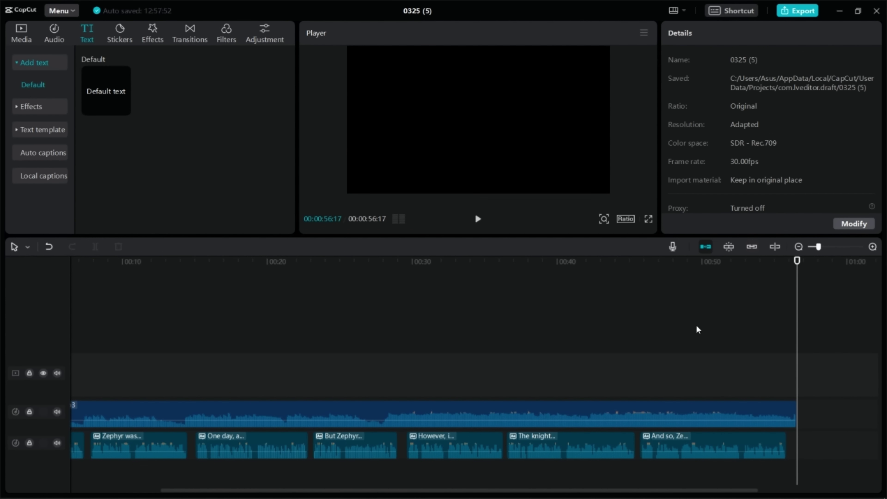
# Lower the background music clip's volume to -8.8dB
pyautogui.moveTo(819, 249); pyautogui.dragTo(817, 250)
pyautogui.click(580, 415)
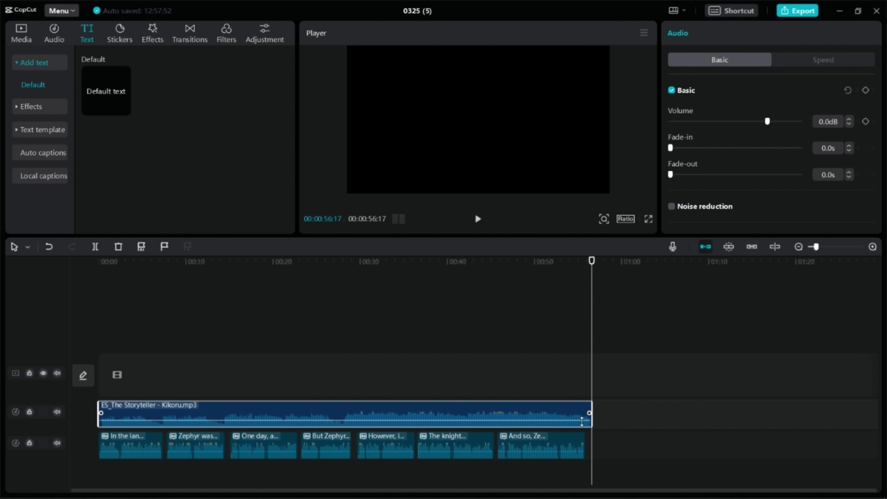
pyautogui.moveTo(582, 420); pyautogui.dragTo(503, 413)
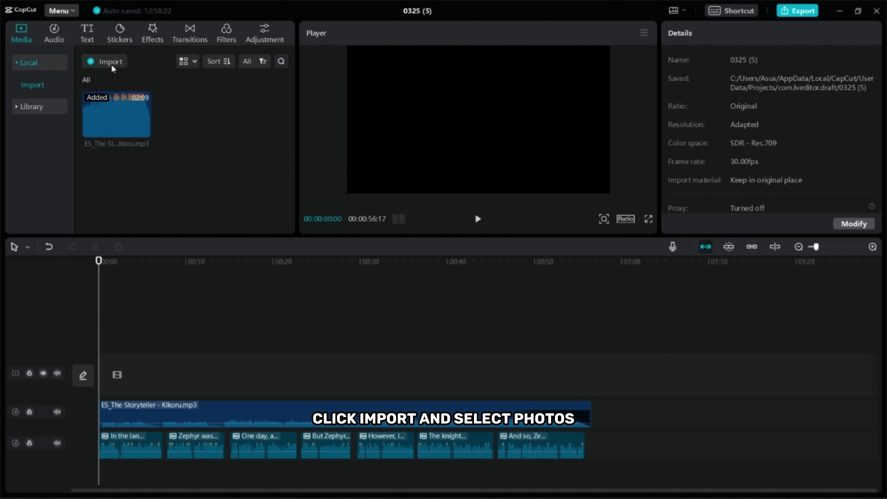
# Import the marquee-selected dragon images from Downloads, then reopen the import window for more files
pyautogui.click(111, 64)
pyautogui.scroll(-1, 286, 115)
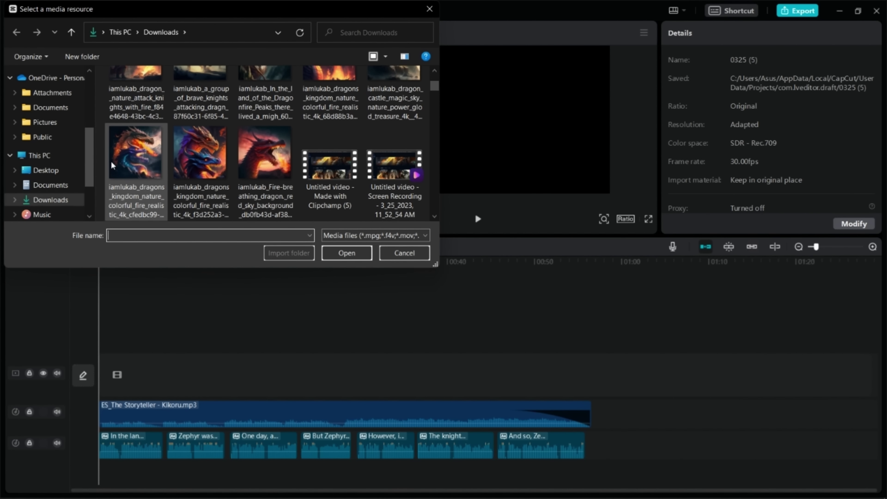
pyautogui.moveTo(102, 175); pyautogui.dragTo(267, 187)
pyautogui.scroll(2, 268, 193)
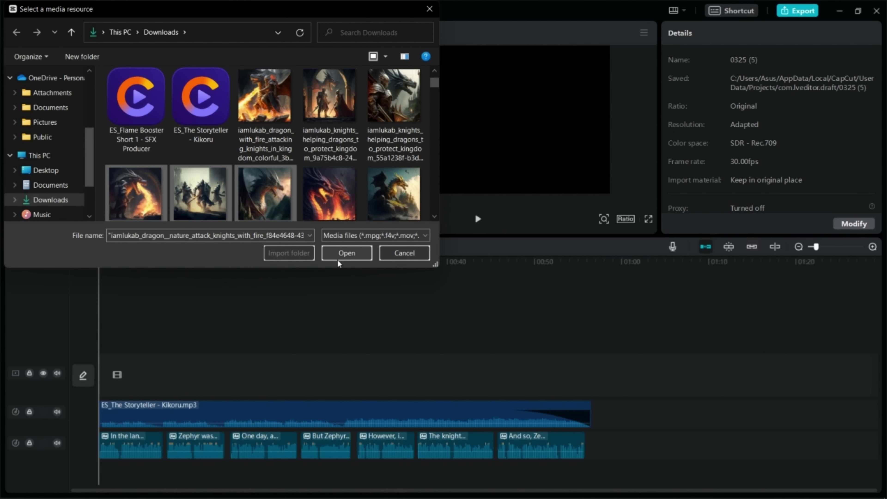
pyautogui.click(346, 257)
pyautogui.click(108, 66)
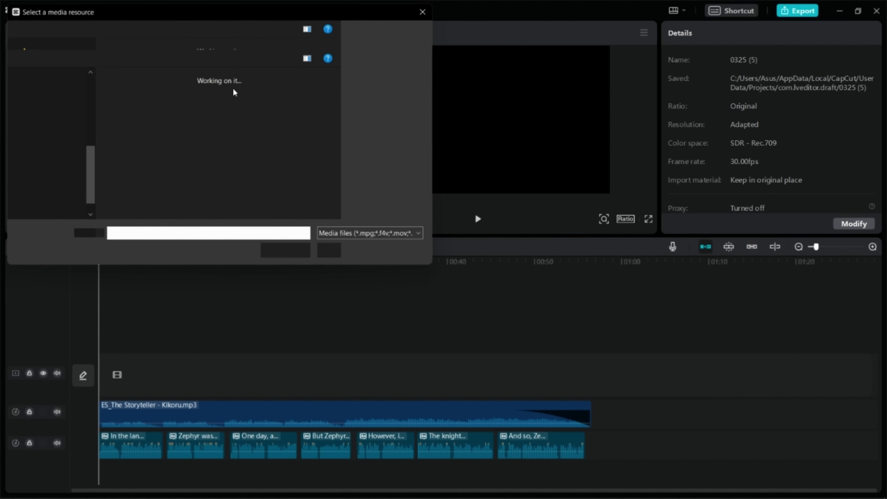
pyautogui.scroll(-5, 379, 155)
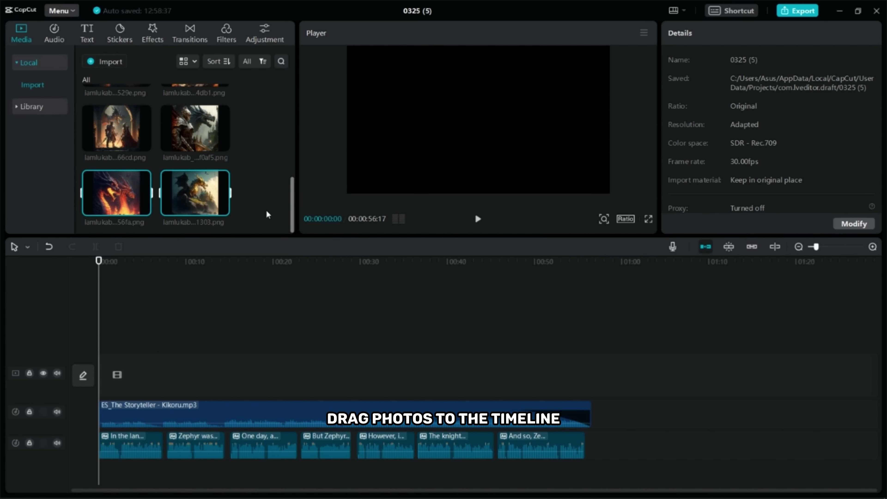
# Append the 1303.png dragon, the knights image and the red dragon 529e image to the video track
pyautogui.scroll(5, 261, 211)
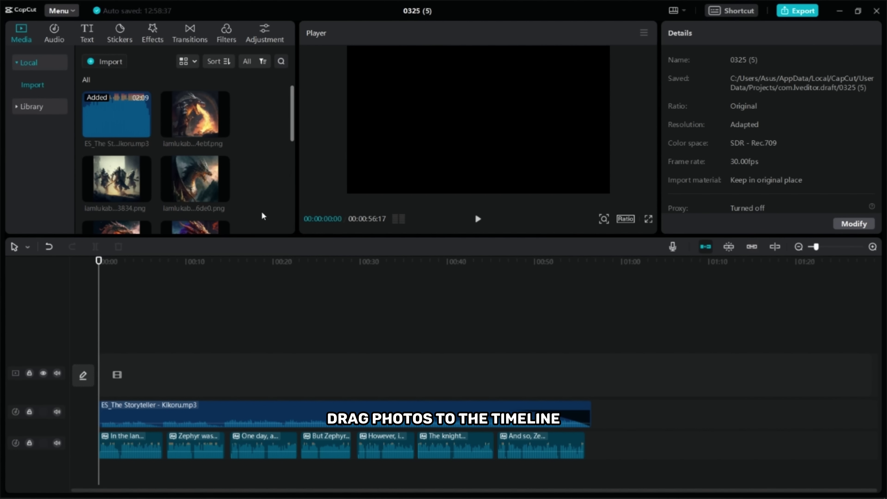
pyautogui.scroll(-1, 253, 195)
pyautogui.scroll(-5, 250, 174)
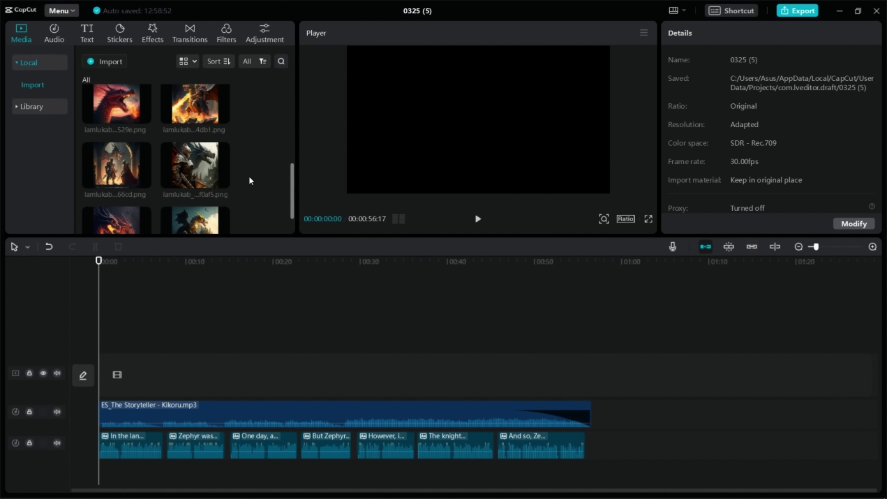
pyautogui.moveTo(219, 205); pyautogui.dragTo(100, 362)
pyautogui.scroll(-3, 232, 174)
pyautogui.moveTo(209, 164); pyautogui.dragTo(164, 374)
pyautogui.scroll(5, 105, 168)
pyautogui.click(143, 195)
pyautogui.scroll(-3, 232, 175)
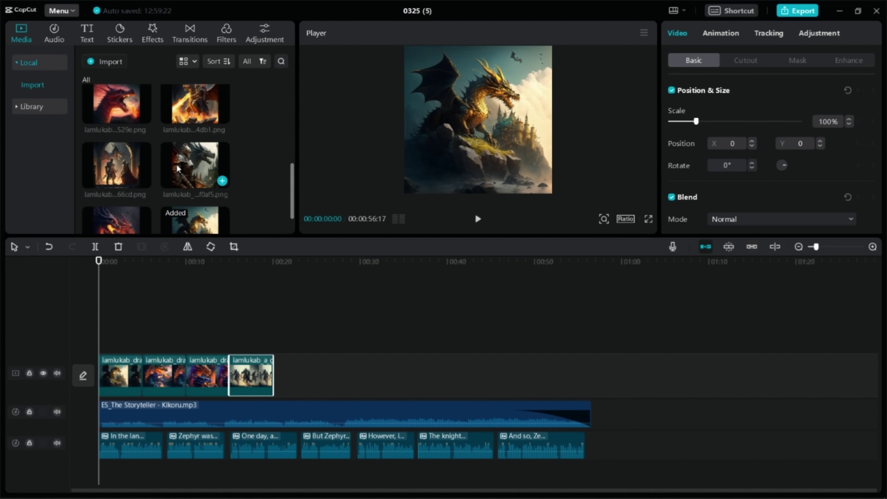
pyautogui.scroll(1, 220, 180)
pyautogui.moveTo(116, 168); pyautogui.dragTo(279, 376)
# Add the next image and the 6de0 dark dragon image, adjusting a clip near 00:35
pyautogui.scroll(-3, 215, 217)
pyautogui.scroll(2, 215, 217)
pyautogui.scroll(-2, 215, 216)
pyautogui.moveTo(116, 193); pyautogui.dragTo(352, 347)
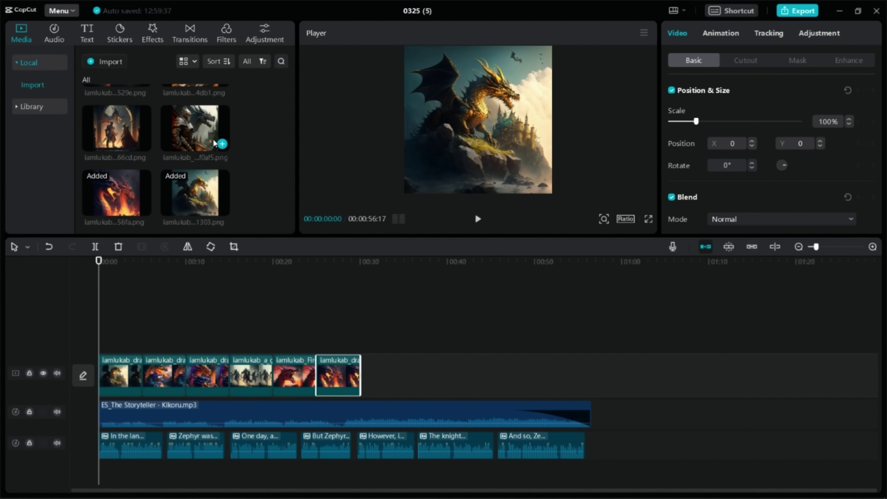
pyautogui.scroll(4, 242, 196)
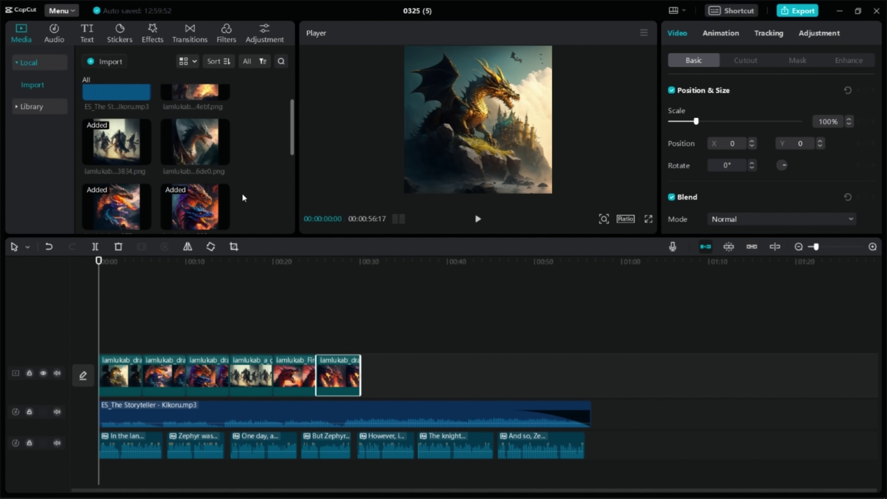
pyautogui.click(222, 195)
pyautogui.scroll(-3, 272, 183)
pyautogui.click(352, 314)
pyautogui.moveTo(382, 373); pyautogui.dragTo(337, 373)
pyautogui.click(405, 314)
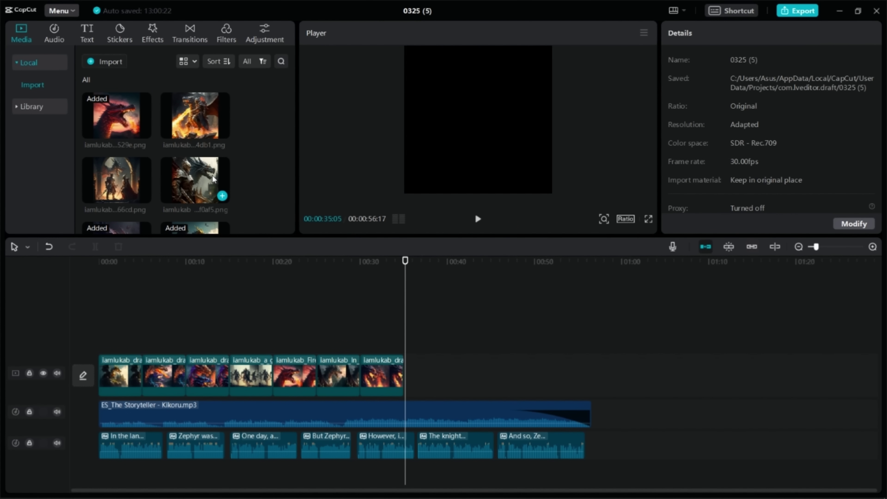
# Append the f0af5 knight image and the following image to the end of the video track
pyautogui.click(222, 196)
pyautogui.scroll(3, 231, 190)
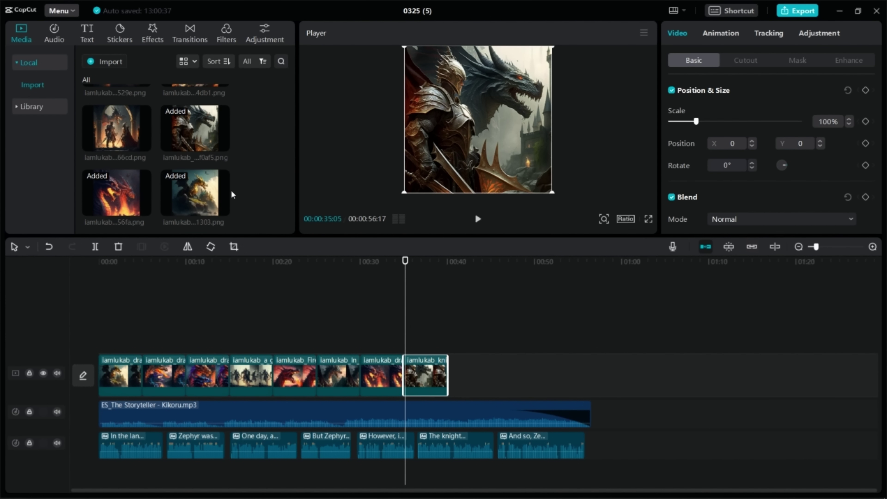
pyautogui.moveTo(196, 116); pyautogui.dragTo(468, 368)
pyautogui.scroll(-3, 206, 191)
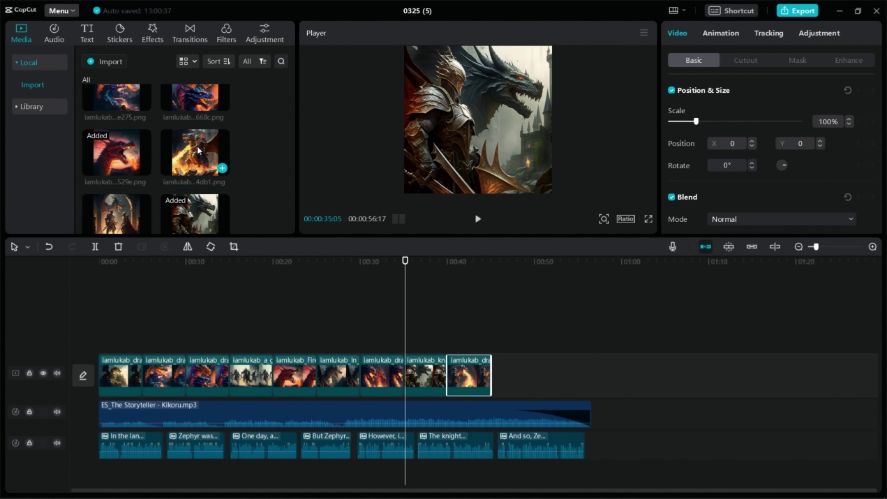
pyautogui.click(223, 168)
pyautogui.scroll(-2, 125, 167)
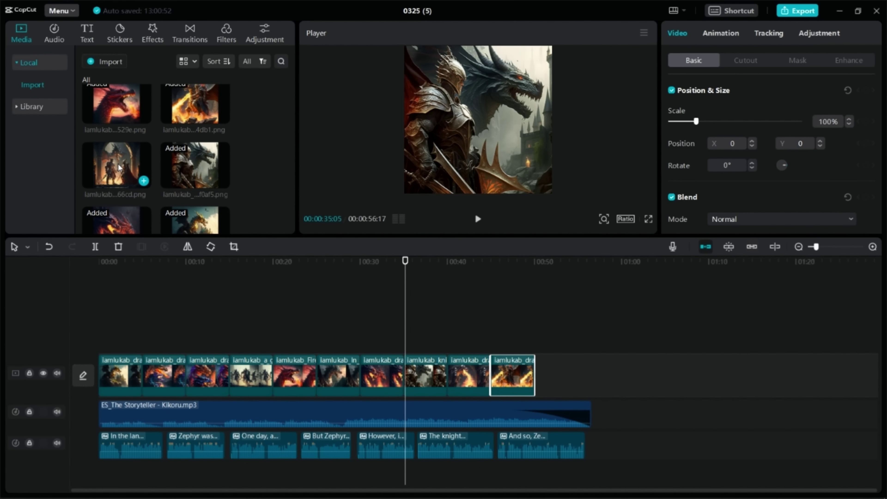
pyautogui.moveTo(119, 168); pyautogui.dragTo(224, 198)
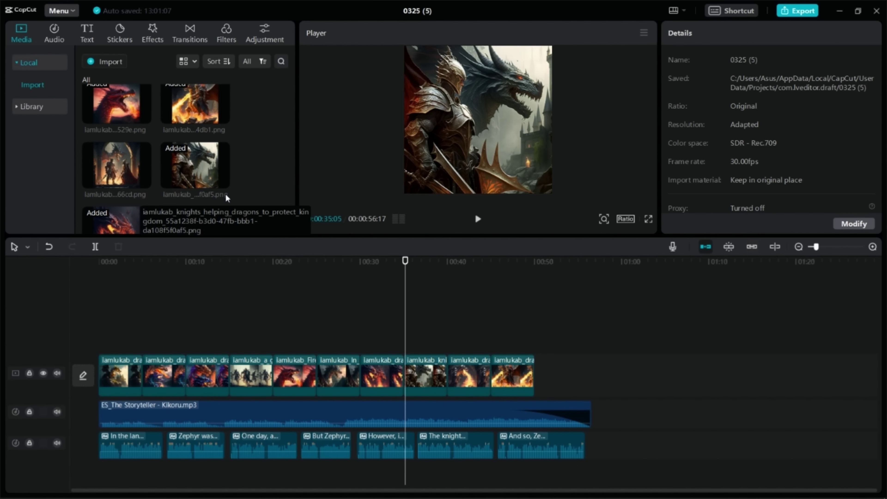
# Insert the remaining image into the video track and set the project ratio to 16:9
pyautogui.moveTo(130, 161); pyautogui.dragTo(402, 369)
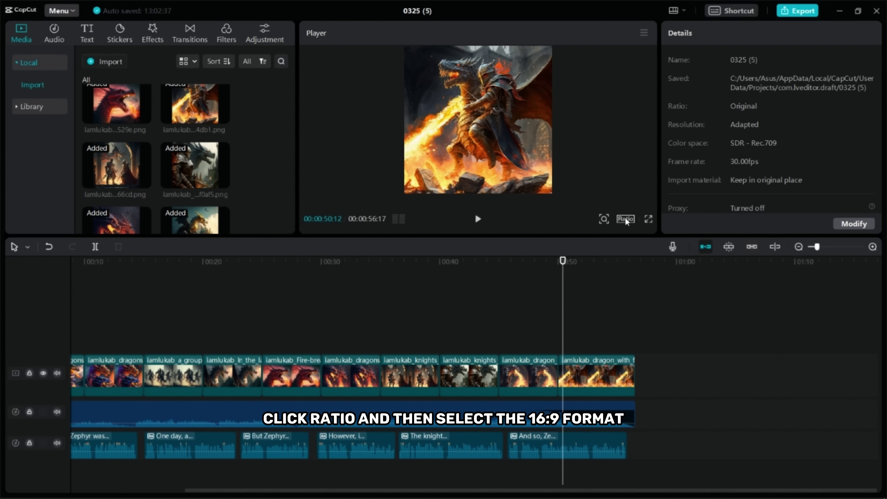
pyautogui.click(625, 219)
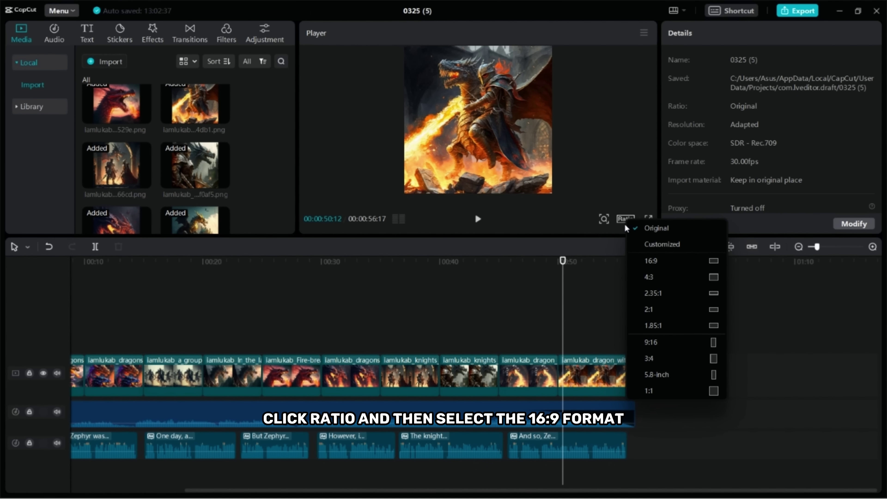
pyautogui.click(651, 261)
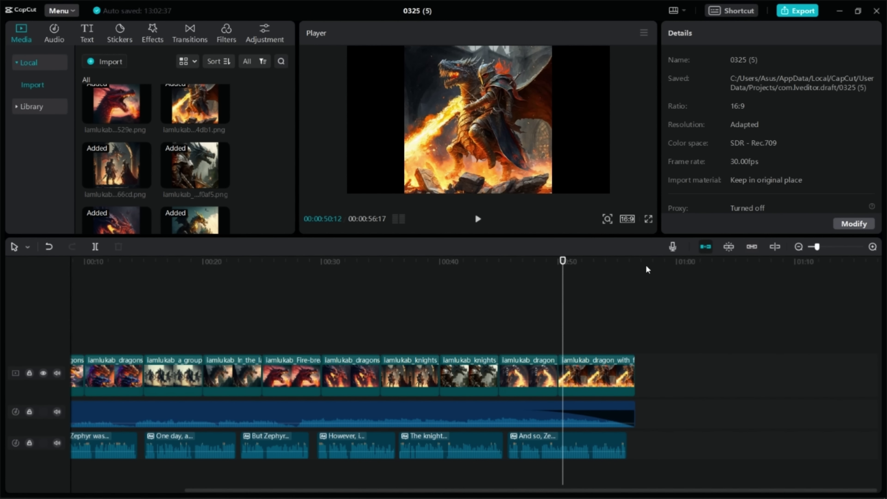
# Scale all image clips up to 182% so no black borders show
pyautogui.moveTo(682, 373); pyautogui.dragTo(3, 328)
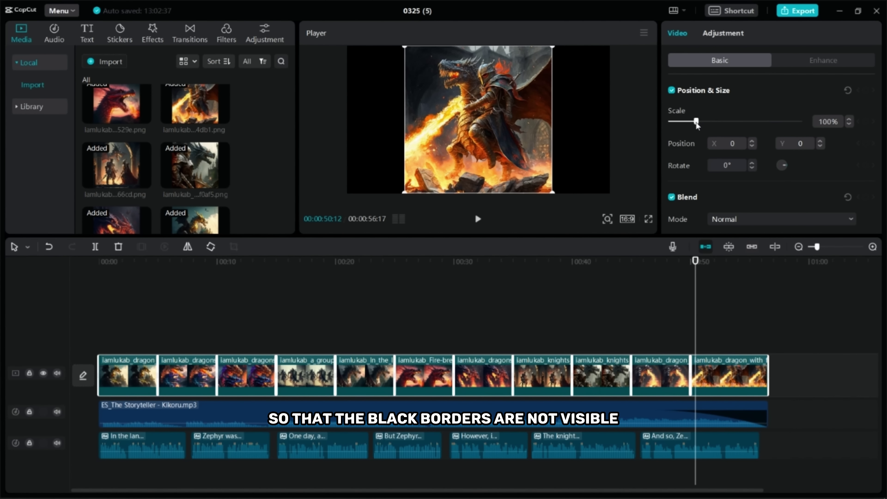
pyautogui.moveTo(696, 122); pyautogui.dragTo(716, 125)
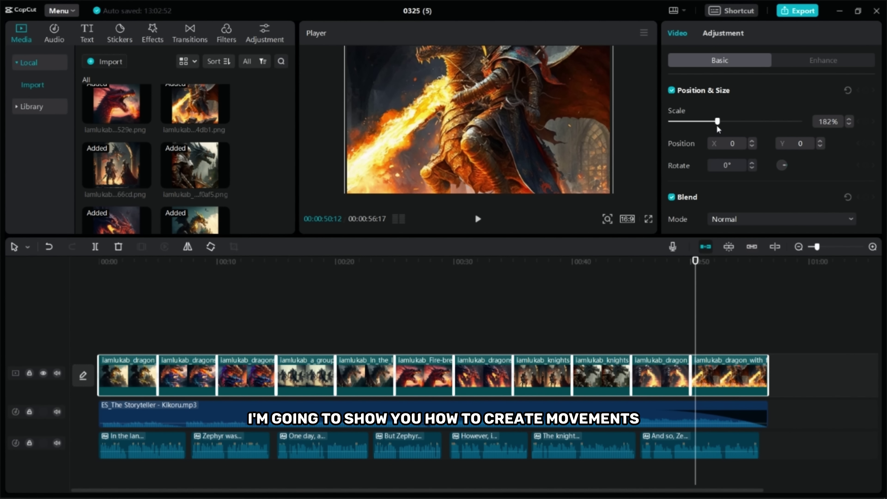
pyautogui.click(709, 289)
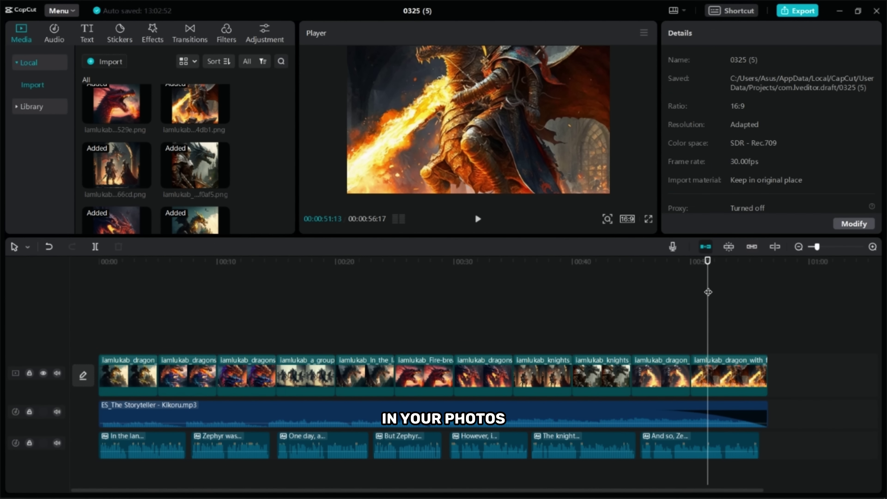
# Keyframe the first image's position so it slides up to Y 842 by 00:00:04:14
pyautogui.press('Home')
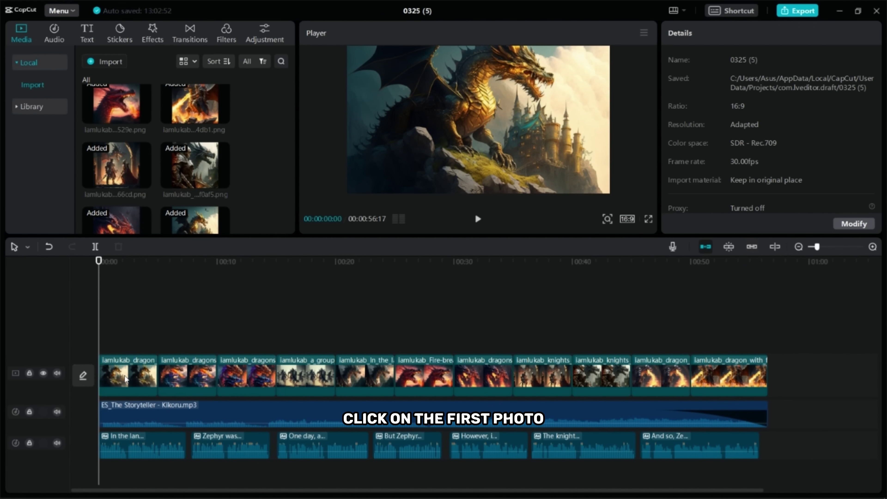
pyautogui.click(126, 378)
pyautogui.moveTo(499, 101); pyautogui.dragTo(500, 159)
pyautogui.click(865, 90)
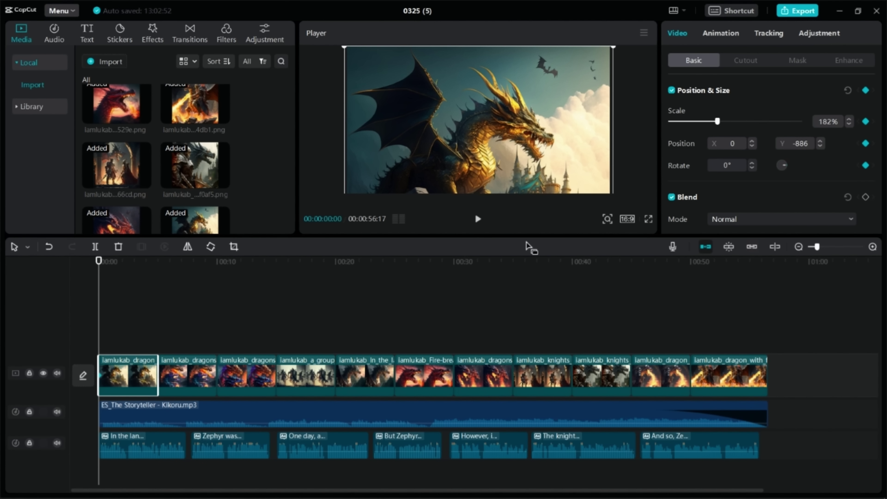
pyautogui.click(148, 345)
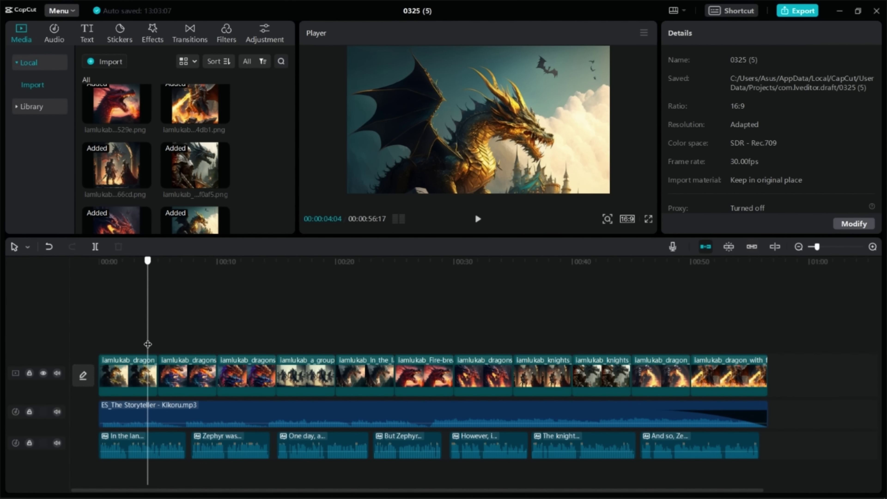
pyautogui.moveTo(148, 344); pyautogui.dragTo(151, 344)
pyautogui.click(154, 375)
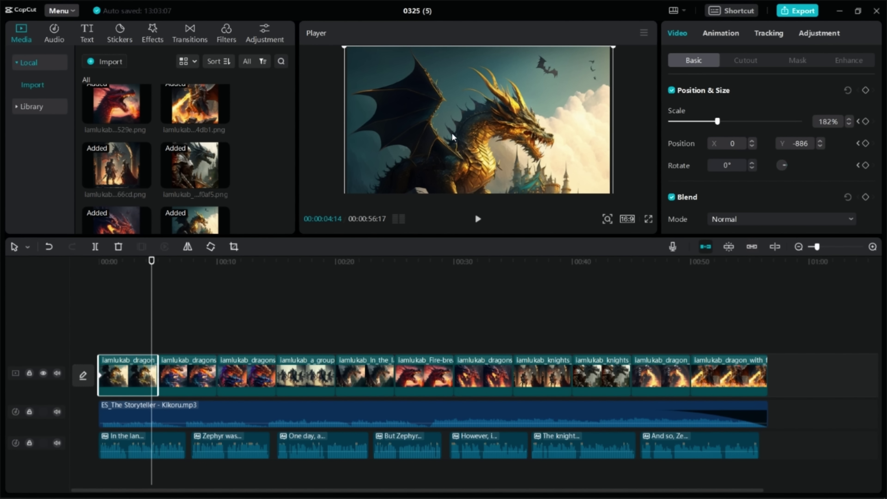
pyautogui.moveTo(467, 161); pyautogui.dragTo(467, 37)
# Keyframe the second image's position so it shifts down to Y -796 by 00:00:09:17
pyautogui.click(163, 340)
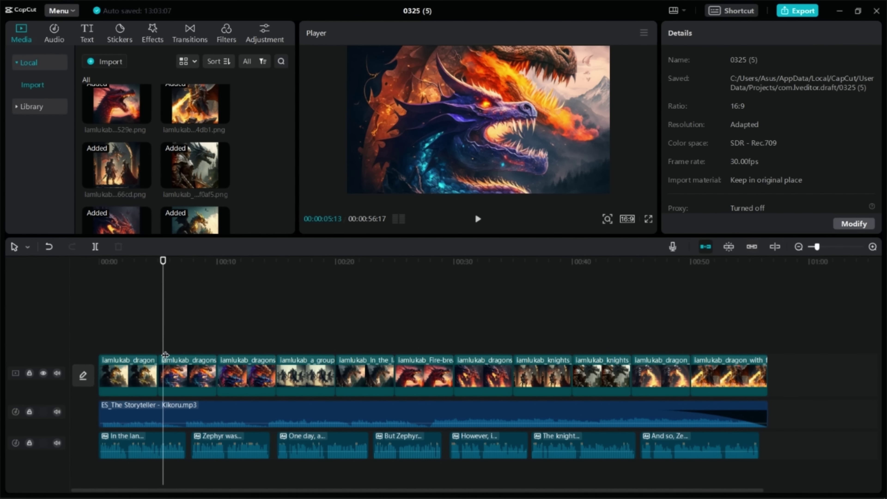
pyautogui.click(174, 384)
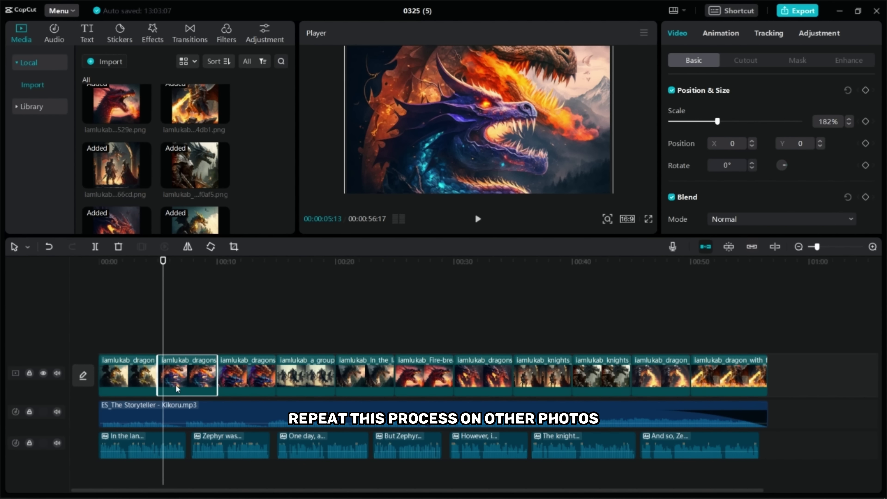
pyautogui.click(866, 91)
pyautogui.click(209, 349)
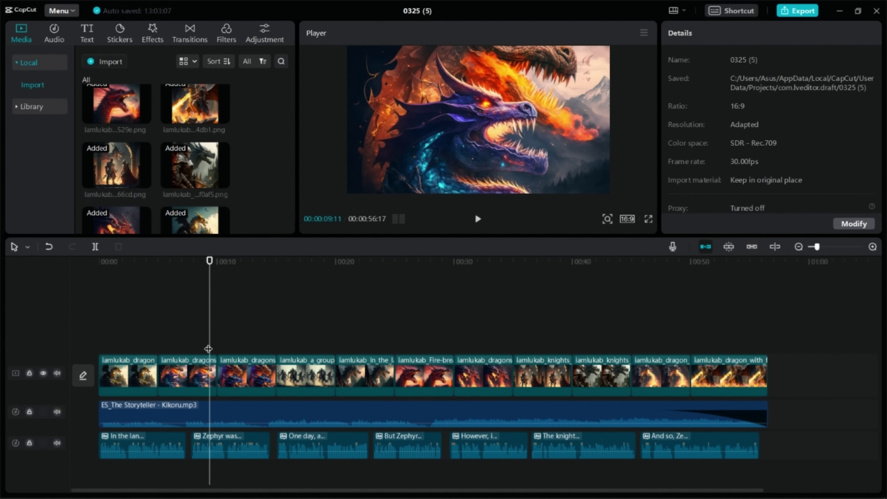
pyautogui.moveTo(209, 350); pyautogui.dragTo(212, 349)
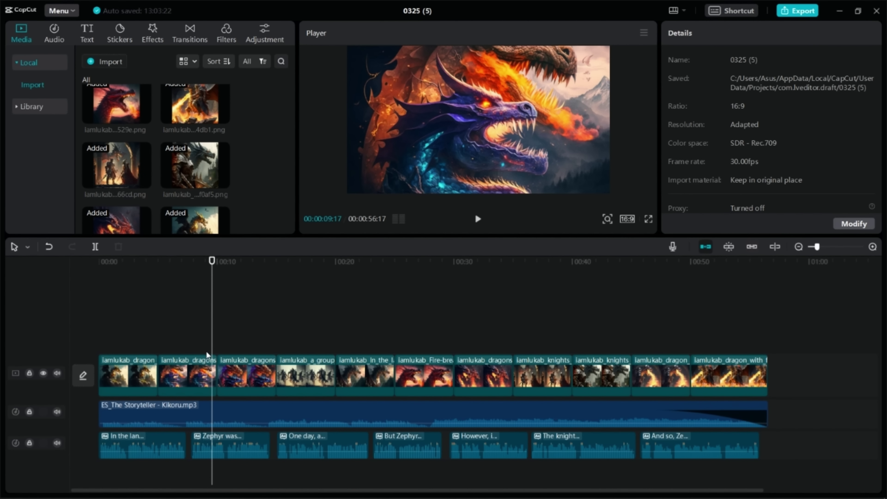
pyautogui.click(204, 367)
pyautogui.moveTo(510, 108); pyautogui.dragTo(508, 163)
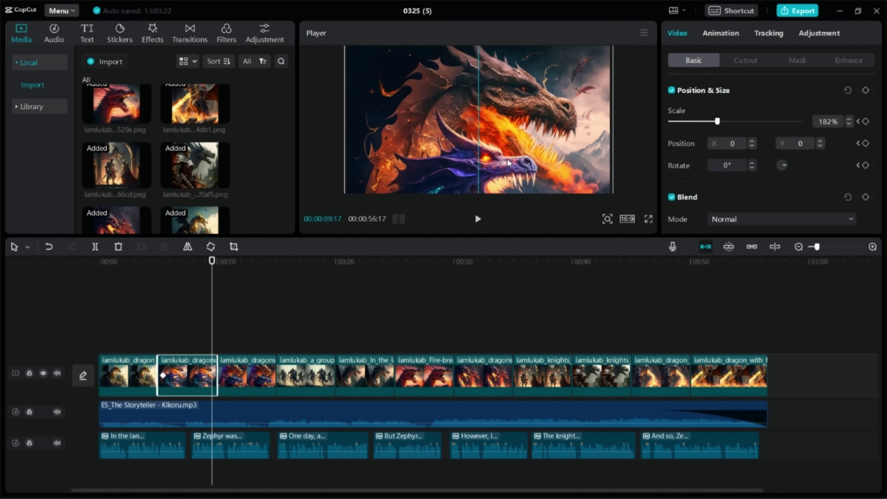
# Keyframe the third image zooming from 238% to 188% scale while sliding upward near 00:00:14
pyautogui.click(222, 343)
pyautogui.click(228, 367)
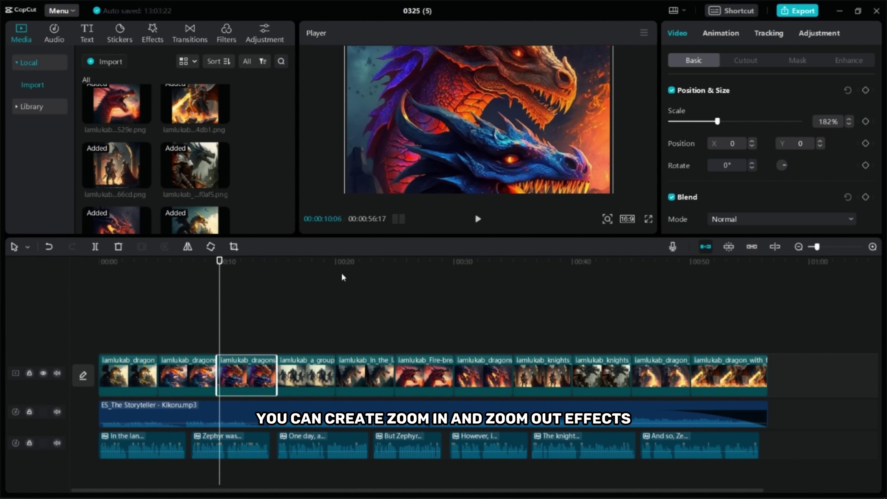
pyautogui.moveTo(718, 121); pyautogui.dragTo(731, 121)
pyautogui.moveTo(507, 130); pyautogui.dragTo(510, 188)
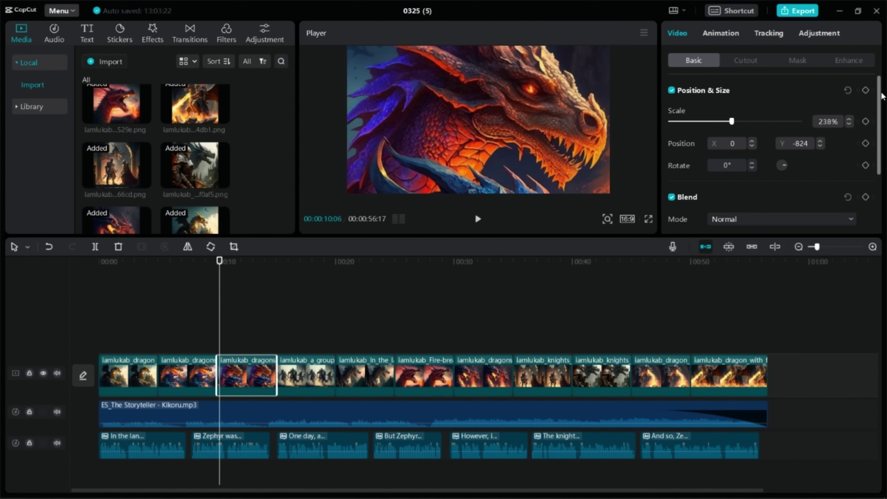
pyautogui.click(866, 90)
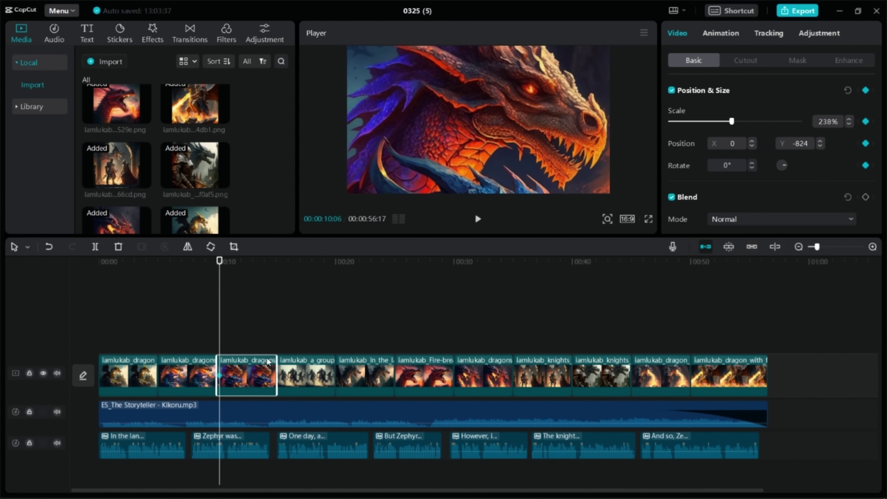
pyautogui.click(269, 345)
pyautogui.moveTo(269, 347); pyautogui.dragTo(274, 350)
pyautogui.click(267, 373)
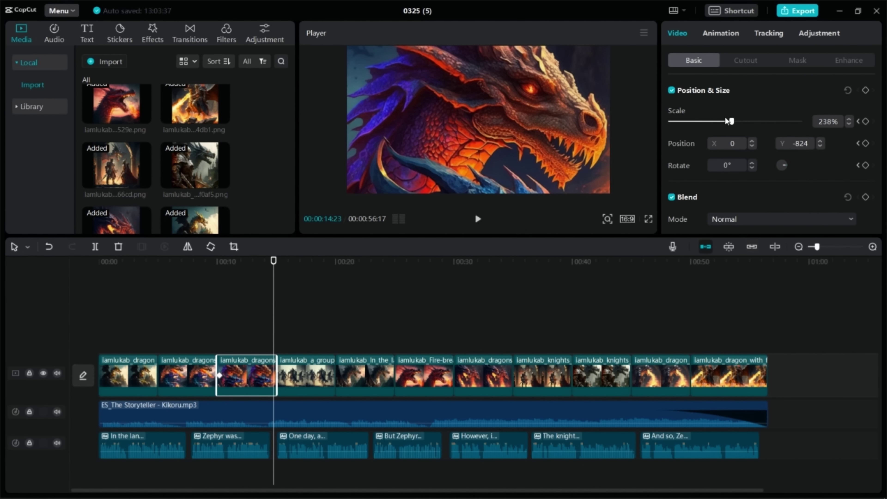
pyautogui.moveTo(725, 119); pyautogui.dragTo(720, 124)
pyautogui.moveTo(610, 167); pyautogui.dragTo(550, 41)
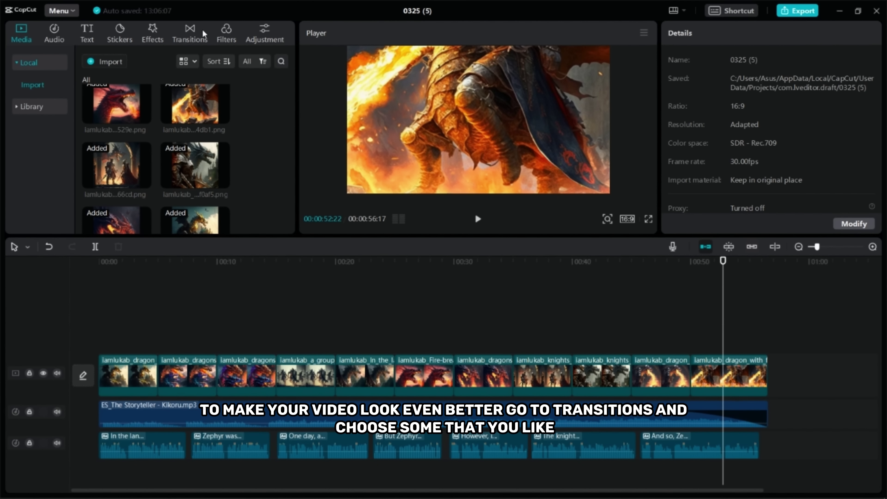
# Add a 0.5s Dissolve 1 transition and apply it between every pair of clips
pyautogui.click(196, 29)
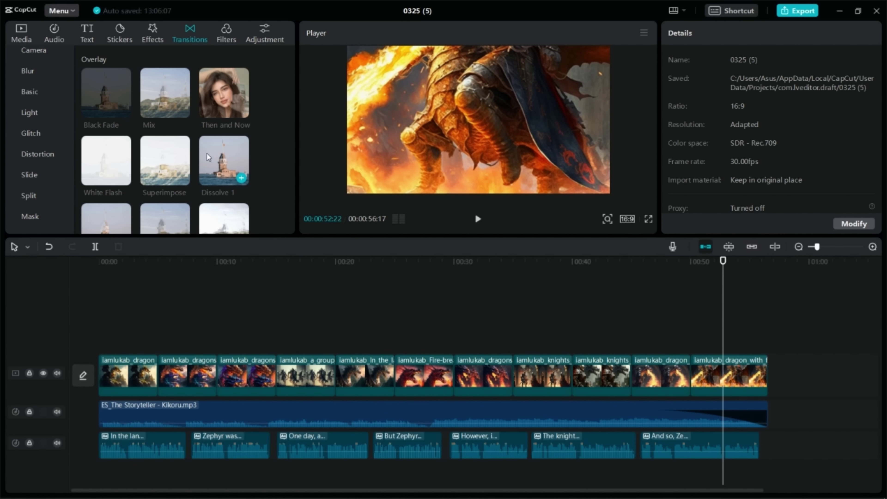
pyautogui.moveTo(224, 171); pyautogui.dragTo(164, 378)
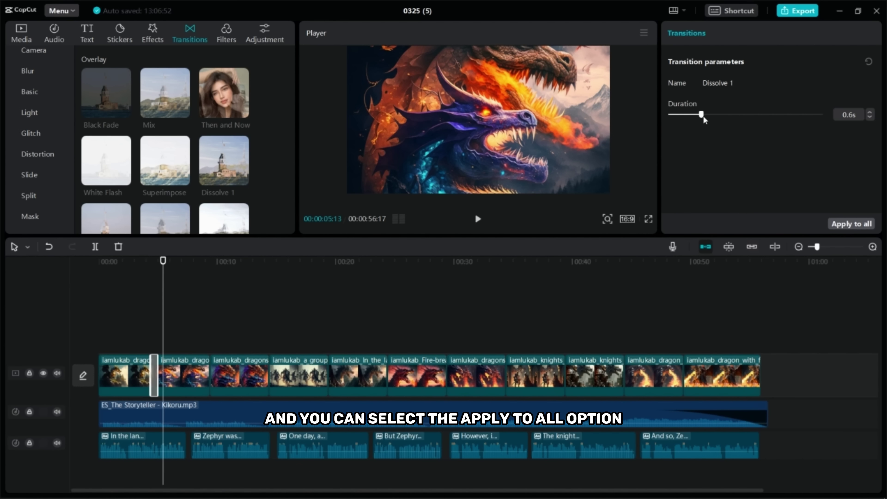
pyautogui.moveTo(703, 117); pyautogui.dragTo(702, 117)
pyautogui.click(841, 225)
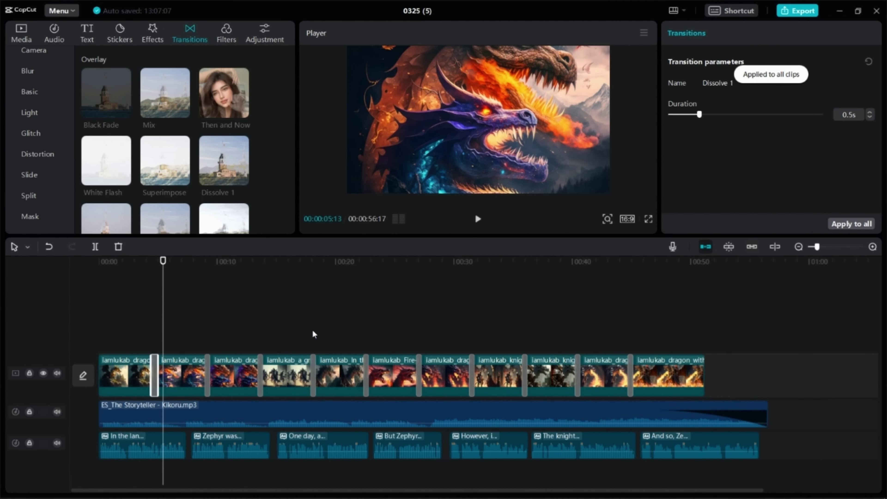
# Lengthen the third and a later image clip so the video track reaches about 00:56
pyautogui.click(281, 379)
pyautogui.click(224, 383)
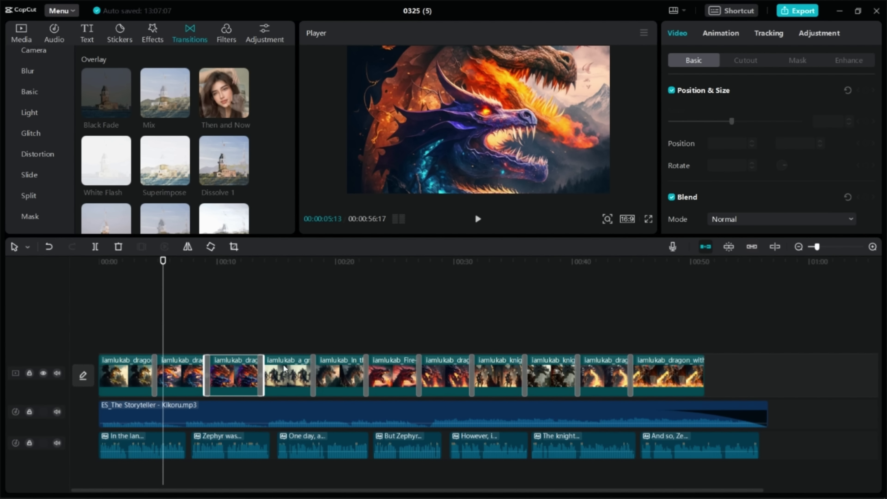
pyautogui.moveTo(263, 374); pyautogui.dragTo(276, 360)
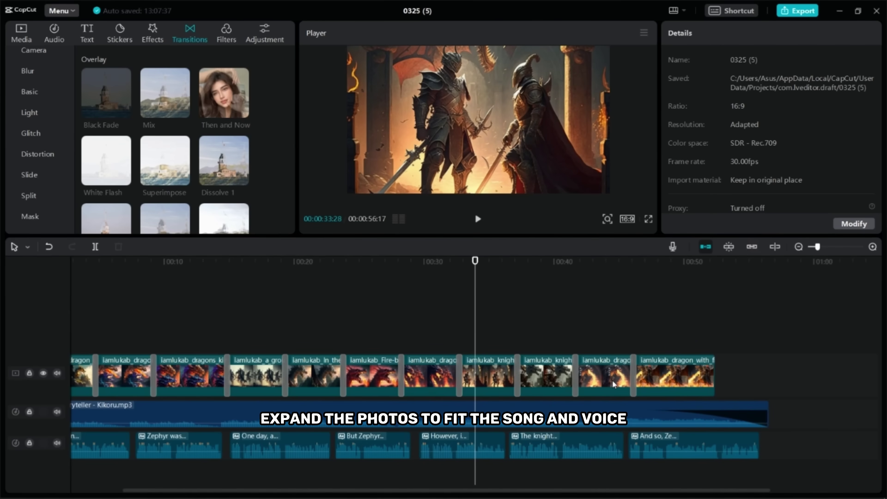
pyautogui.click(632, 378)
pyautogui.moveTo(647, 384); pyautogui.dragTo(689, 400)
pyautogui.click(809, 362)
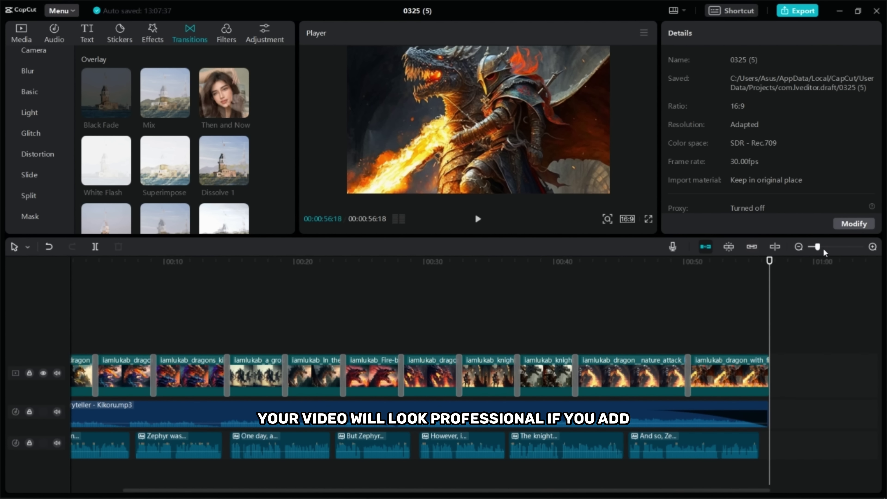
pyautogui.moveTo(827, 252)
pyautogui.mouseDown()
pyautogui.moveTo(848, 258)
pyautogui.moveTo(805, 257)
pyautogui.moveTo(815, 255)
pyautogui.mouseUp()
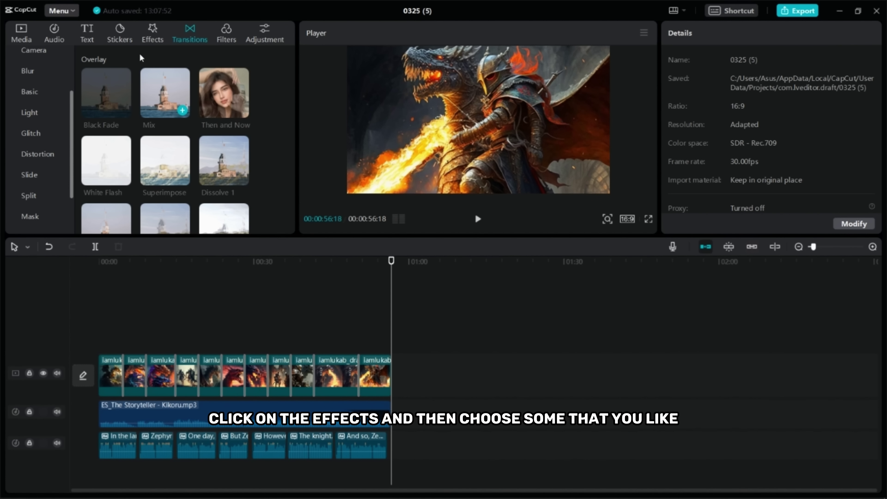
# Place the Horizontal Open effect from Opening & closing at the start of the video
pyautogui.click(151, 26)
pyautogui.click(24, 64)
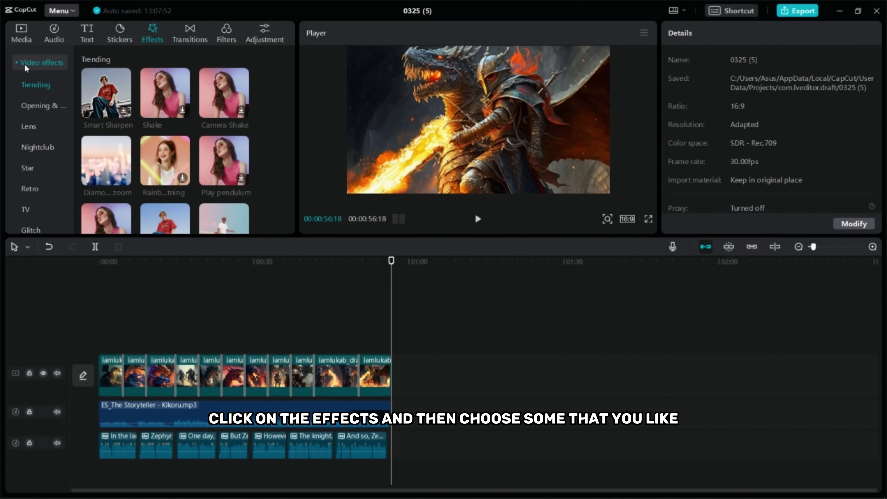
pyautogui.click(34, 109)
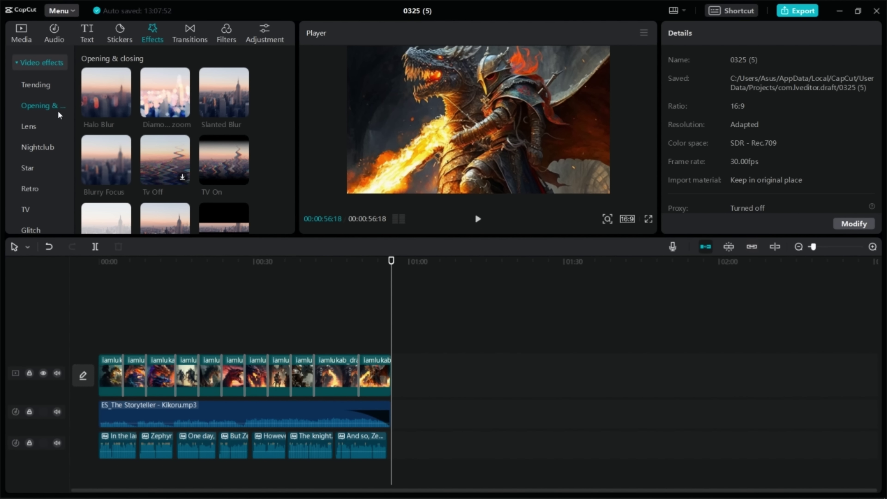
pyautogui.scroll(-1, 161, 142)
pyautogui.scroll(-6, 161, 148)
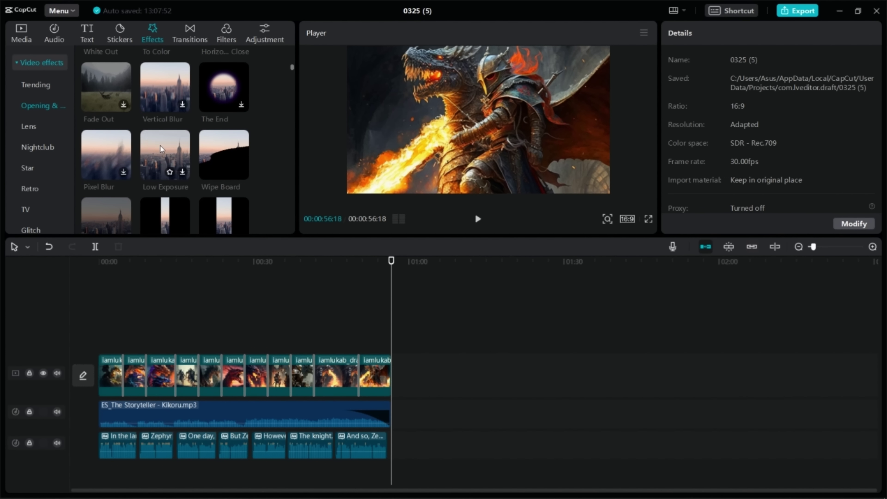
pyautogui.scroll(-3, 161, 149)
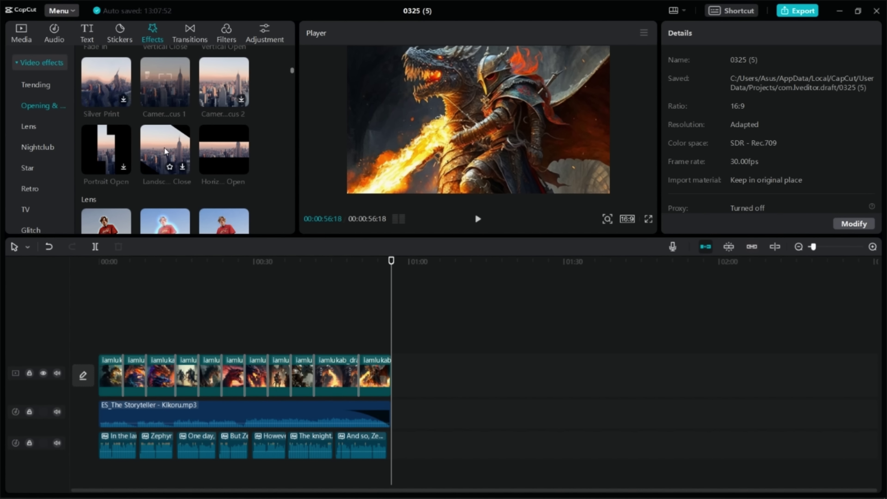
pyautogui.click(230, 153)
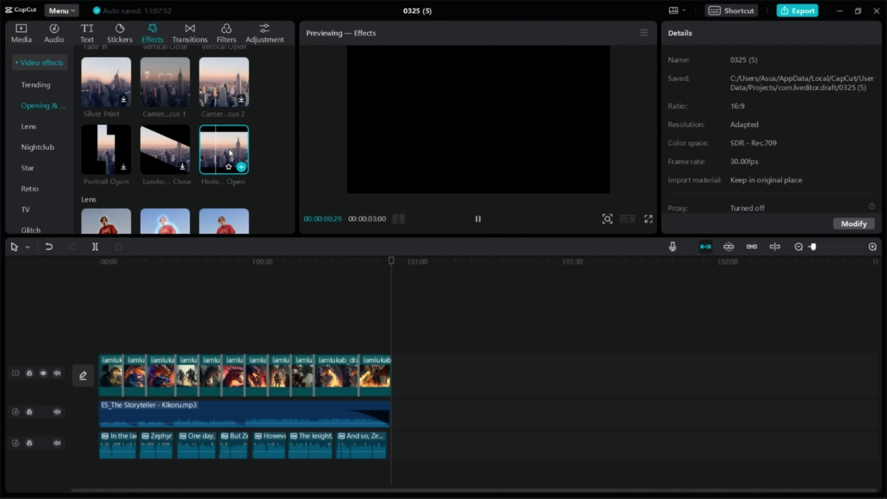
pyautogui.moveTo(230, 150); pyautogui.dragTo(155, 304)
pyautogui.moveTo(89, 329); pyautogui.dragTo(86, 330)
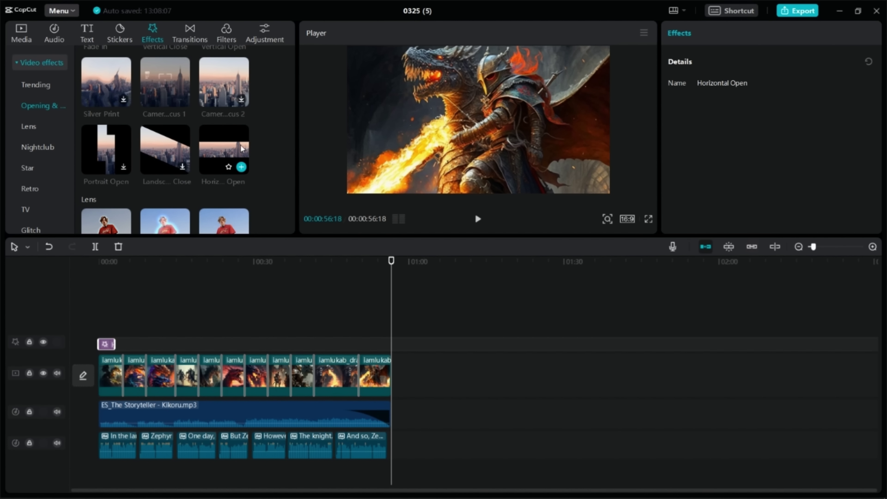
# Place the Horizontal Close effect so it ends with the video at about 00:56
pyautogui.scroll(5, 210, 158)
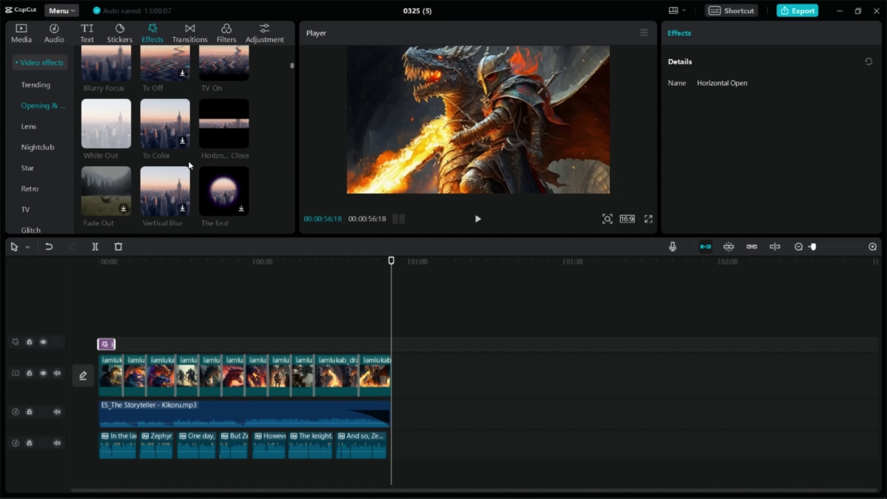
pyautogui.moveTo(224, 126); pyautogui.dragTo(384, 345)
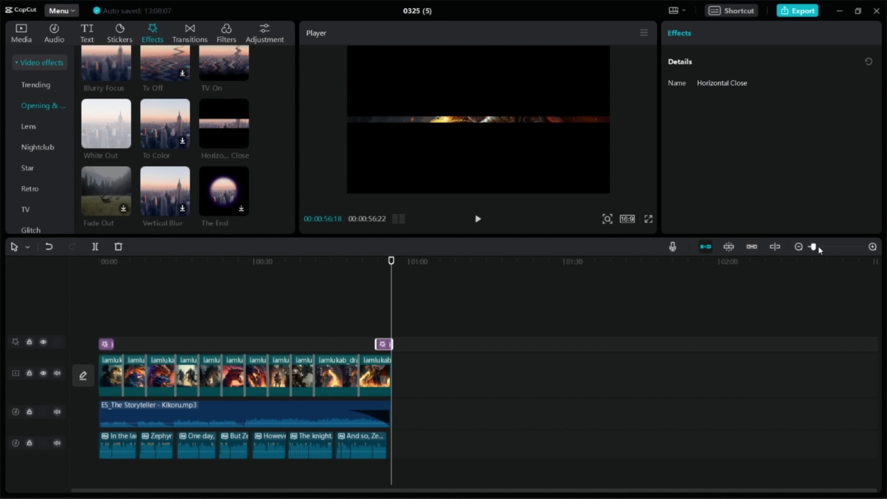
pyautogui.moveTo(813, 246); pyautogui.dragTo(832, 246)
pyautogui.moveTo(584, 349); pyautogui.dragTo(575, 350)
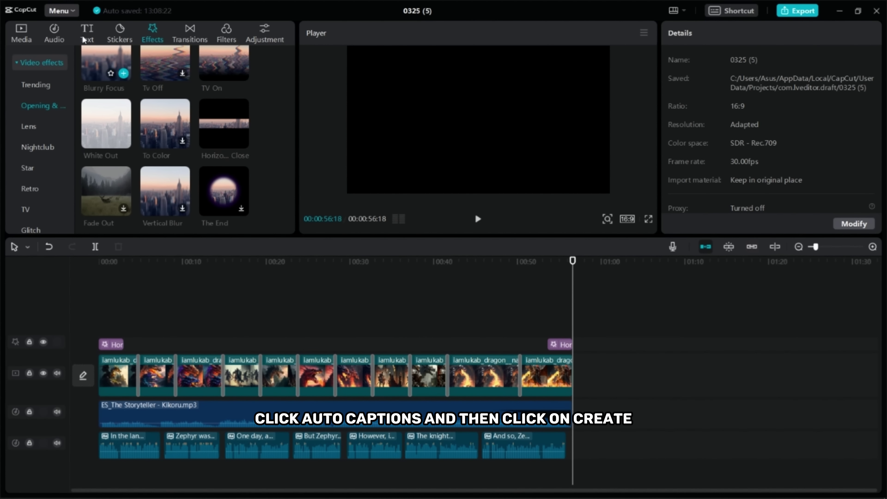
# Generate auto captions from the narration and capitalise the first caption to start with 'In'
pyautogui.click(86, 33)
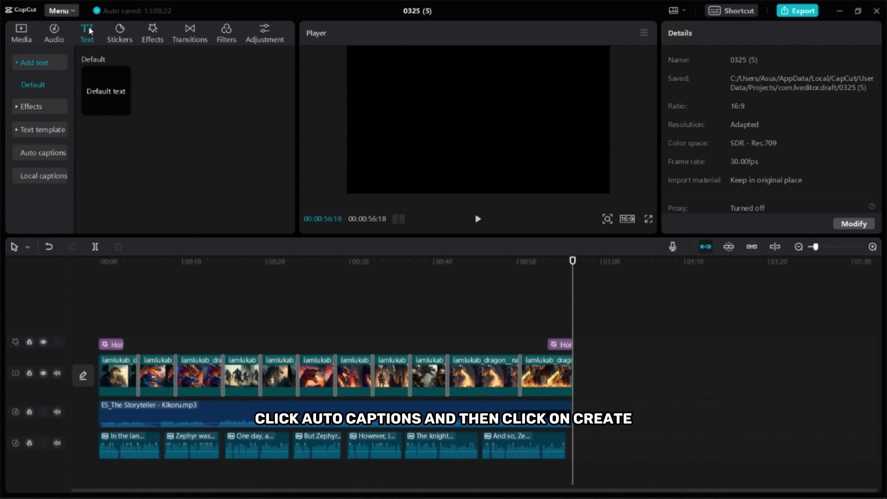
pyautogui.click(28, 153)
pyautogui.click(191, 209)
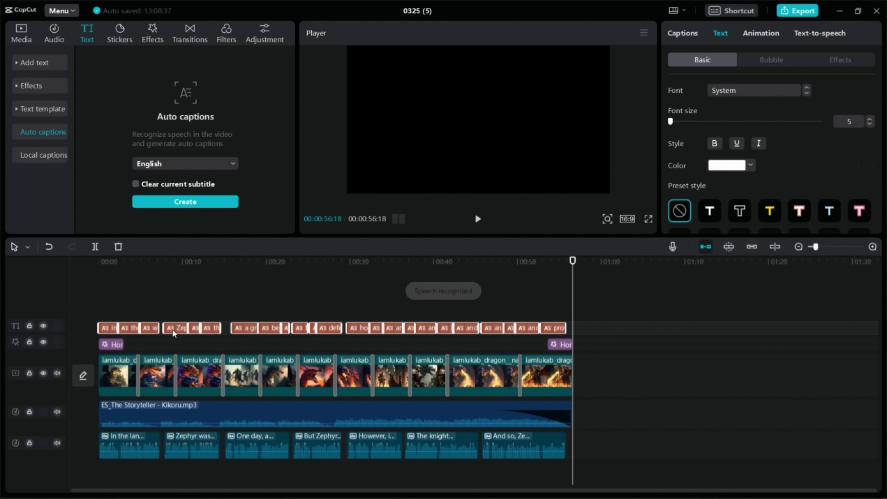
pyautogui.click(107, 292)
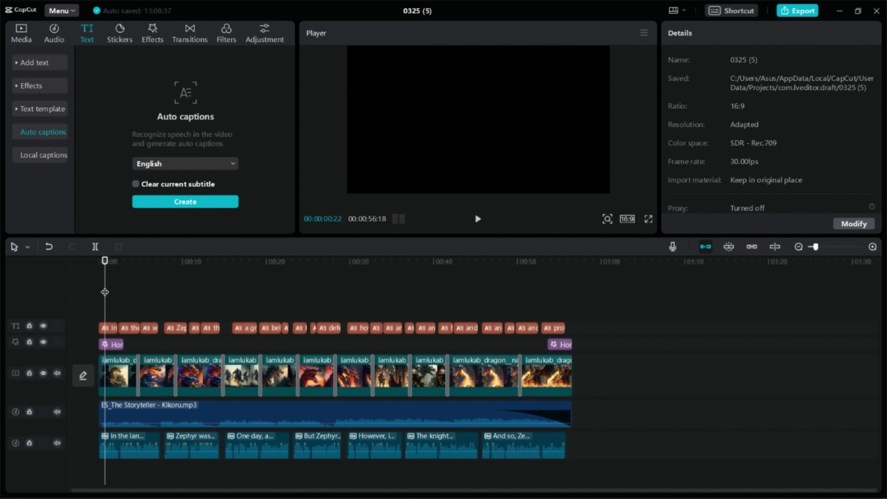
pyautogui.click(109, 328)
pyautogui.press('BackSpace')
pyautogui.write('I')
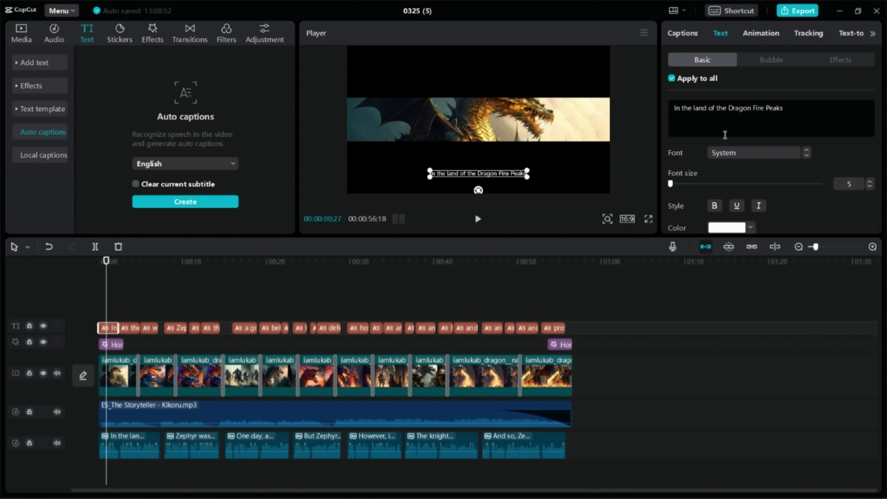
# Apply the gold text style preset to all captions and review them
pyautogui.click(125, 300)
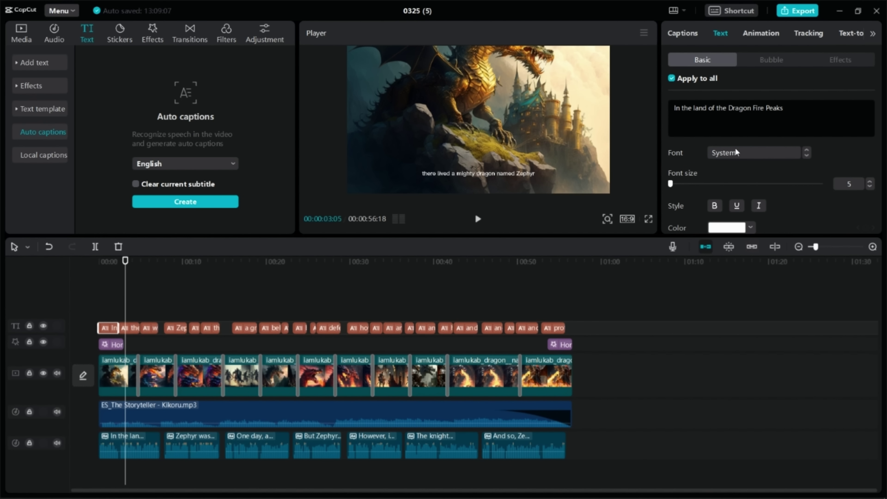
pyautogui.click(863, 61)
pyautogui.click(118, 327)
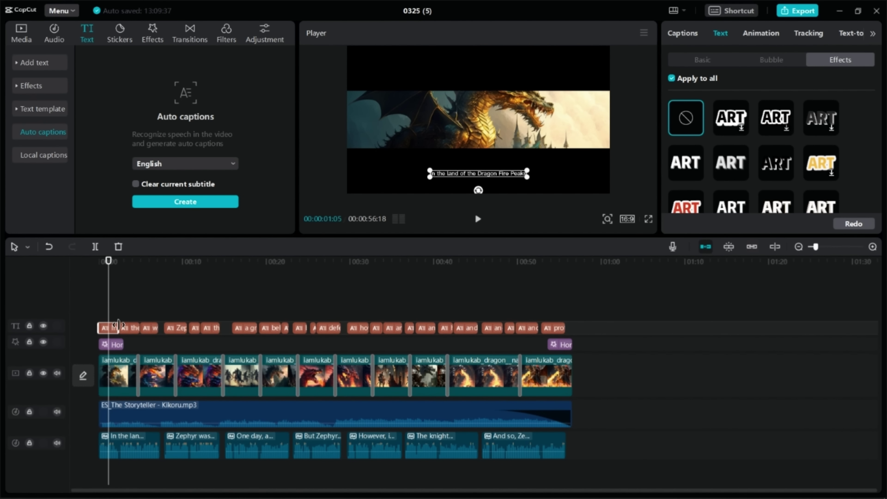
pyautogui.scroll(-8, 722, 145)
pyautogui.scroll(-4, 721, 178)
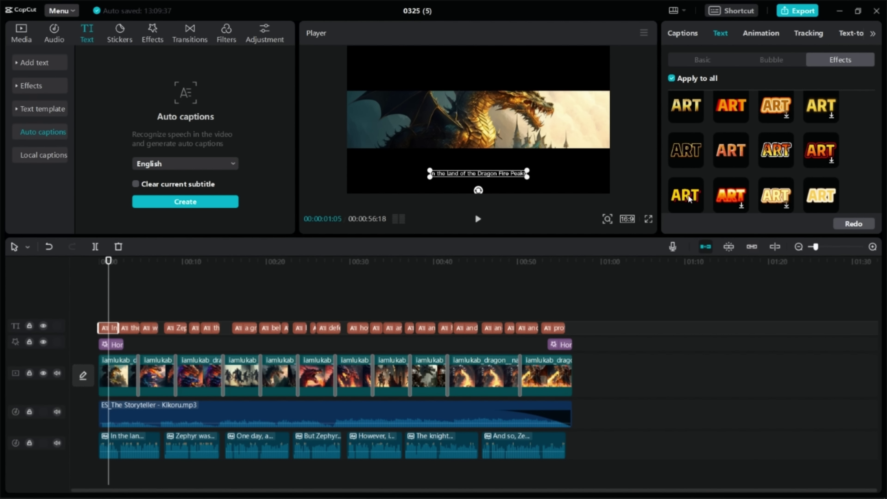
pyautogui.click(701, 190)
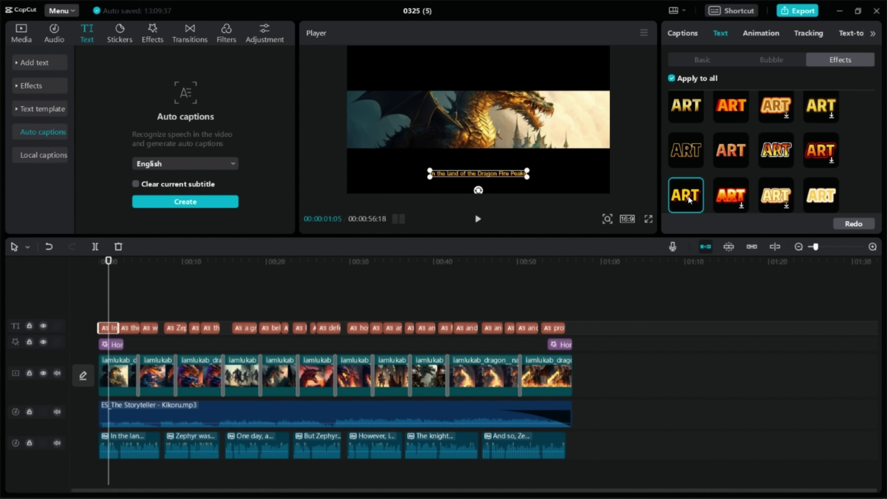
pyautogui.click(281, 311)
pyautogui.click(131, 314)
pyautogui.press('Home')
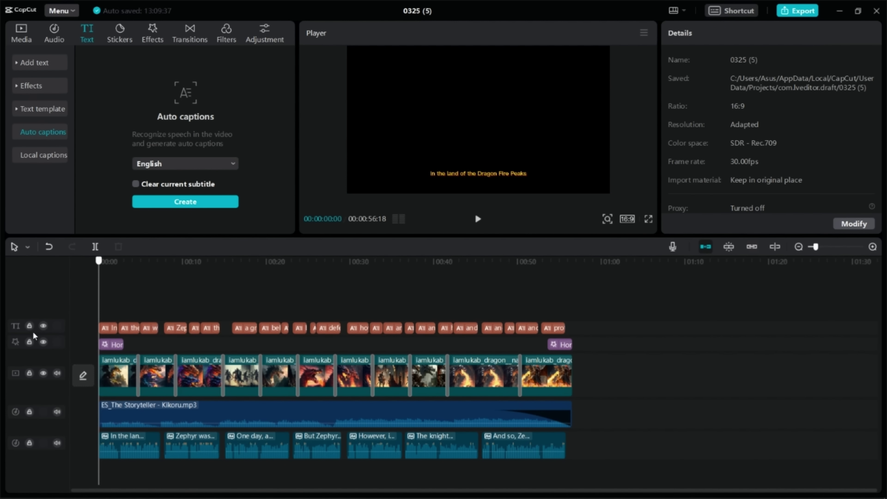
# Give the first caption a Fade In animation
pyautogui.click(103, 327)
pyautogui.click(751, 39)
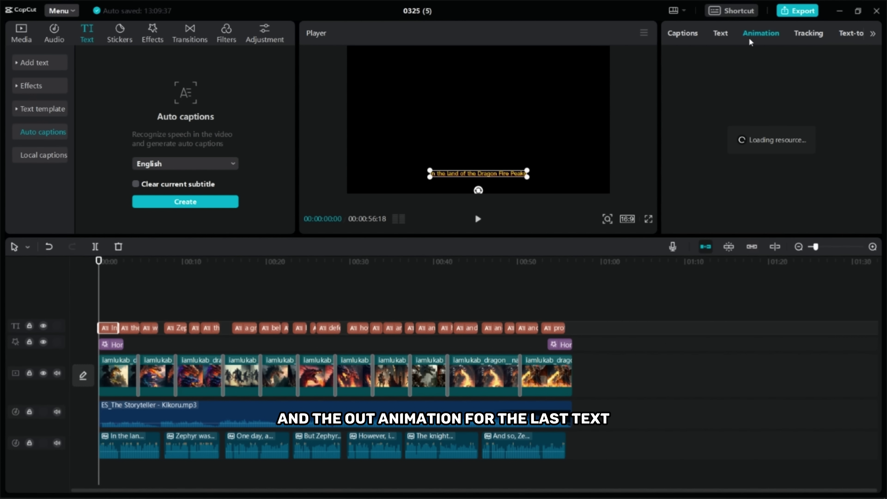
pyautogui.click(731, 100)
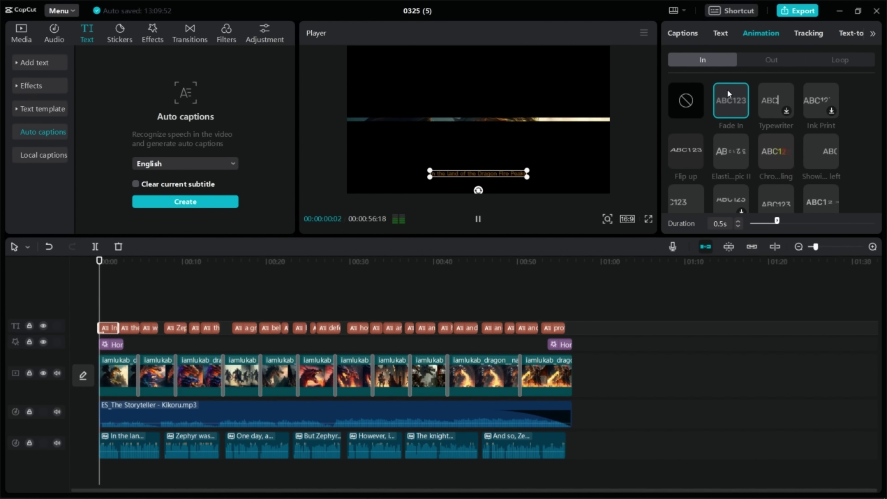
# Bring up the Out animation choices for the last caption
pyautogui.click(552, 319)
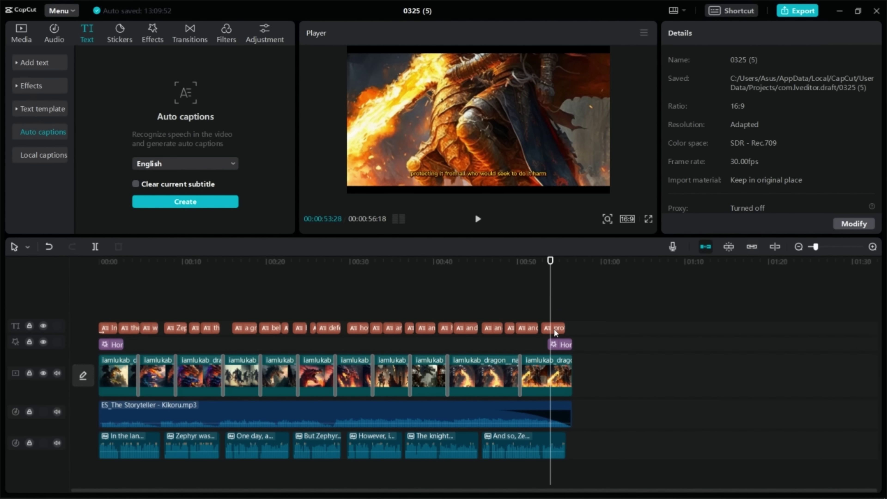
pyautogui.click(554, 329)
pyautogui.click(779, 37)
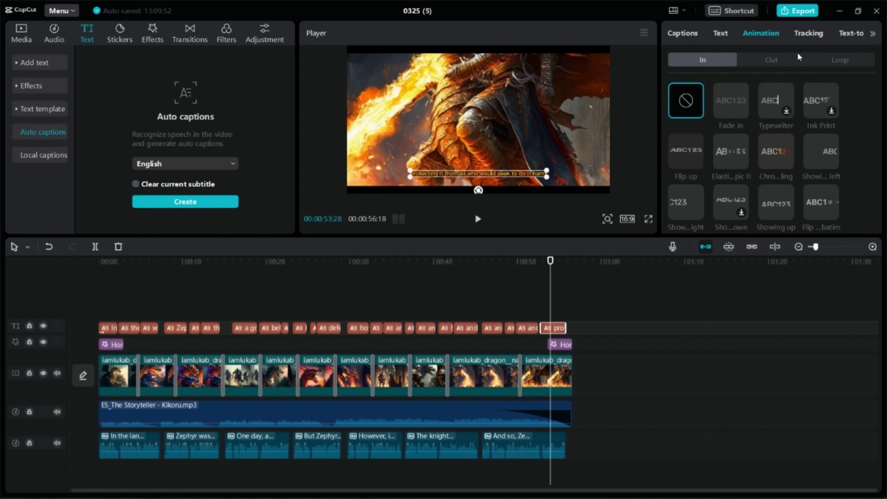
pyautogui.click(791, 62)
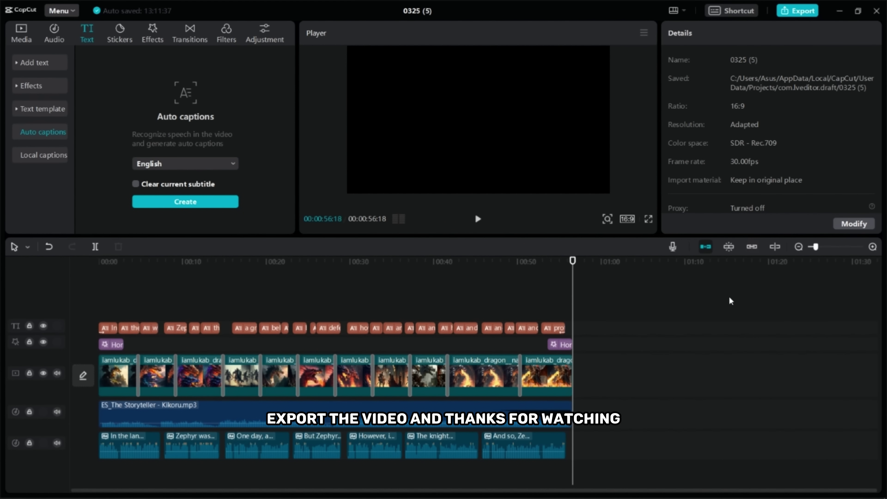
# Bring up the Export window for the dragon project, preset to 4K H.264 MP4 at 60fps
pyautogui.click(799, 11)
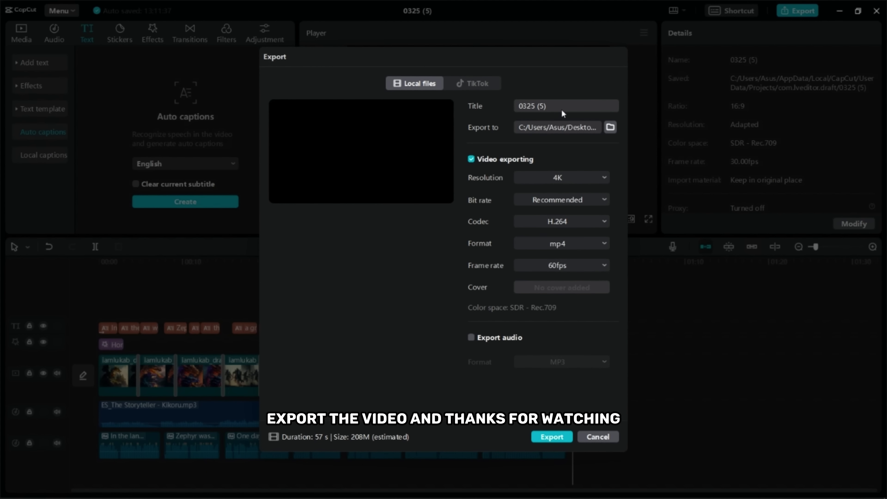